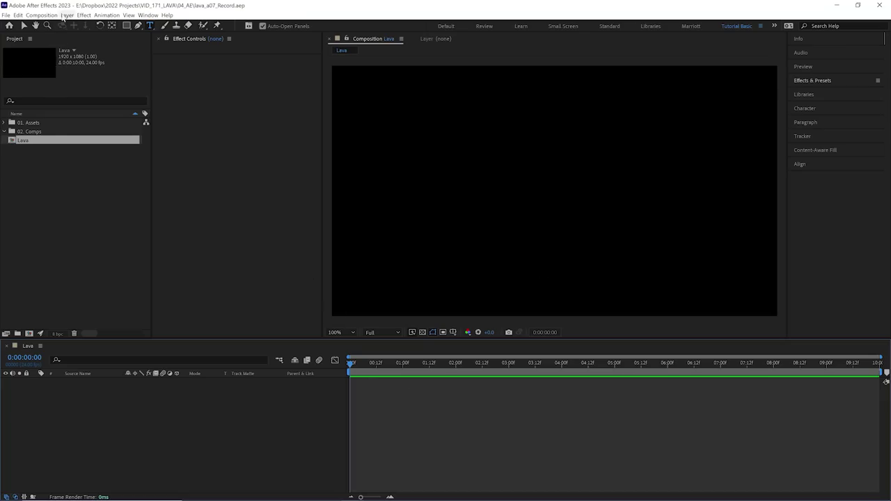
Create a white 1920x1080 solid layer named 'Lava' in the Lava composition.
{"action": "left_click", "coordinate": [67, 15]}
{"action": "left_click", "coordinate": [222, 37]}
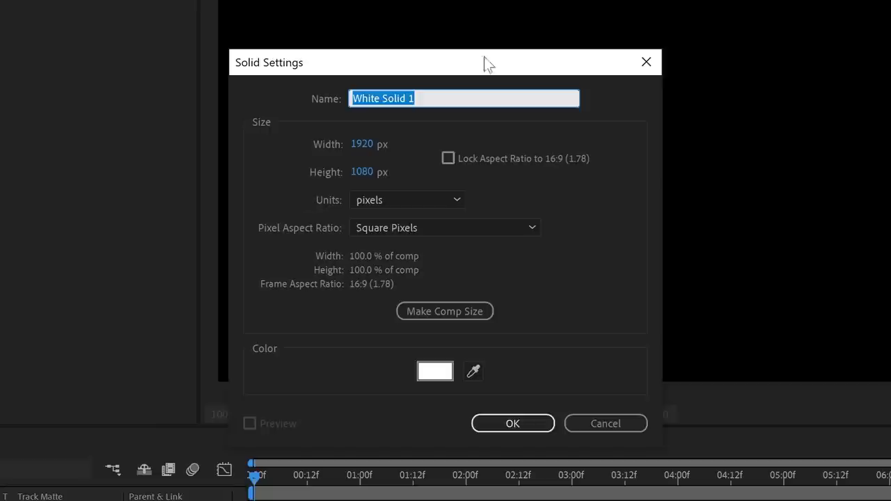
{"action": "key", "text": "BackSpace"}
{"action": "type", "text": "Lava"}
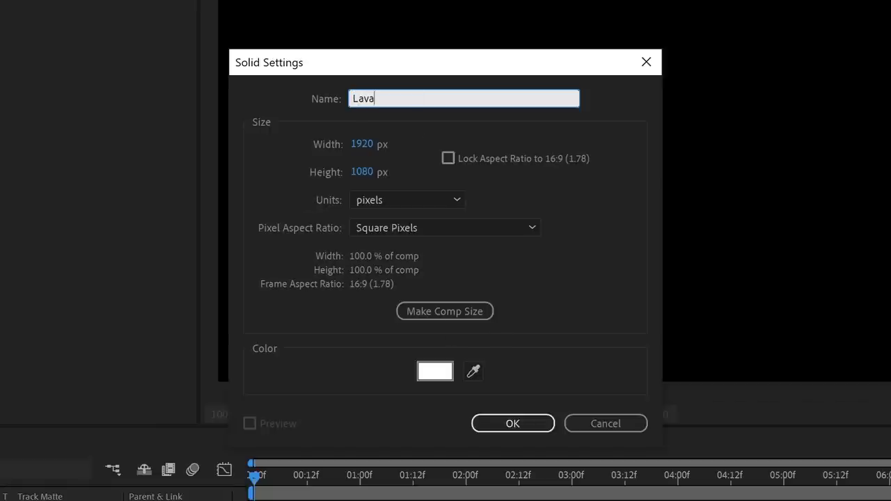
{"action": "key", "text": "Return"}
Find 'fractal' in Effects & Presets and apply Fractal Noise to the Lava solid.
{"action": "left_click", "coordinate": [794, 73]}
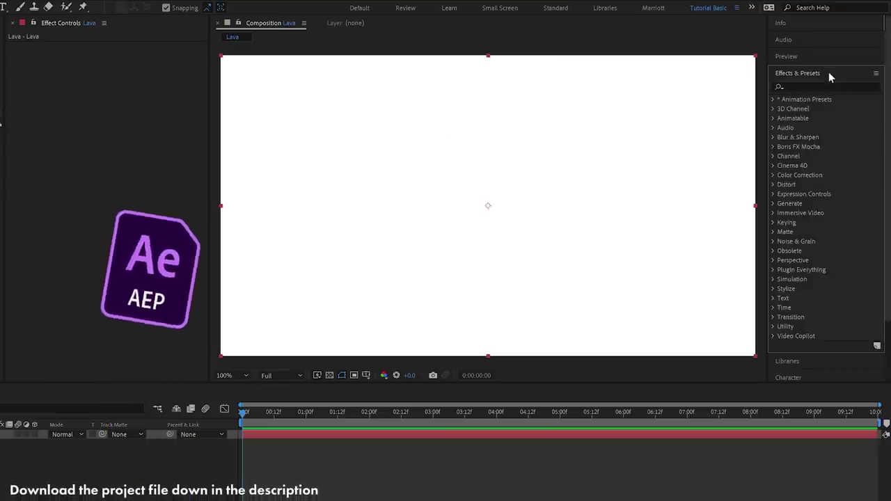
{"action": "left_click", "coordinate": [814, 86]}
{"action": "type", "text": "fractal"}
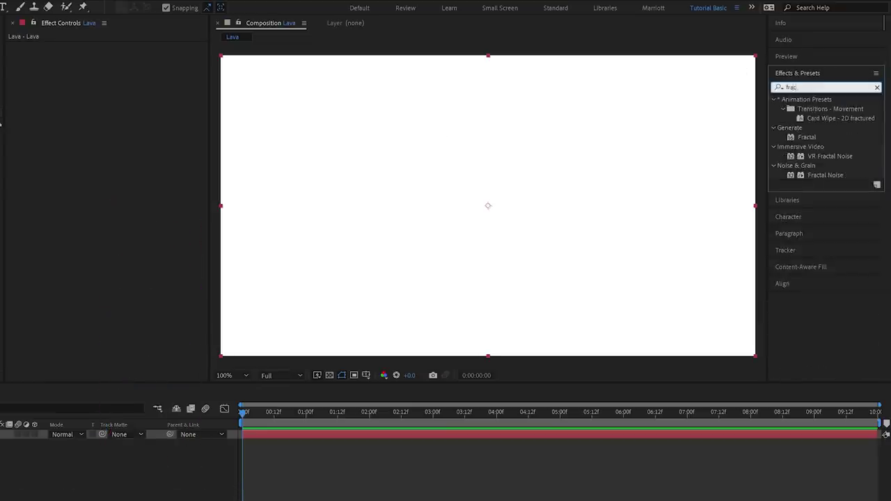
{"action": "left_click_drag", "start_coordinate": [825, 146], "coordinate": [276, 225]}
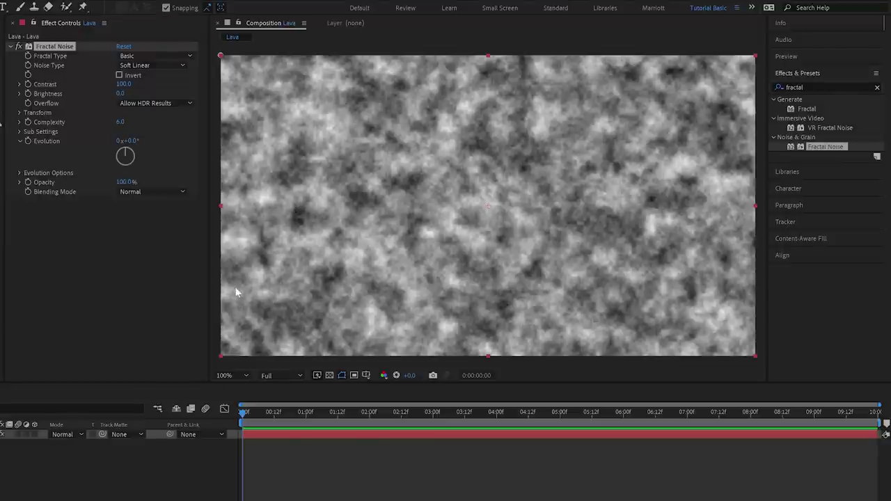
Set the Fractal Noise type to Smeary and enable Invert.
{"action": "left_click", "coordinate": [150, 58]}
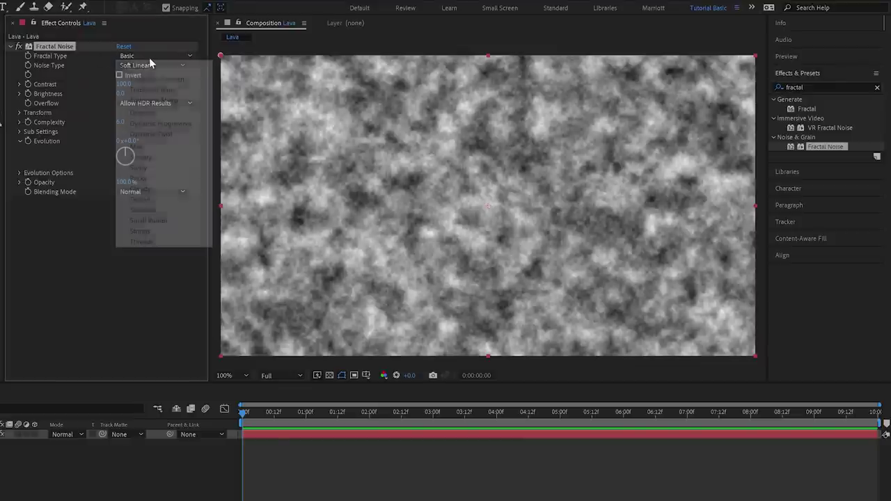
{"action": "left_click", "coordinate": [154, 159]}
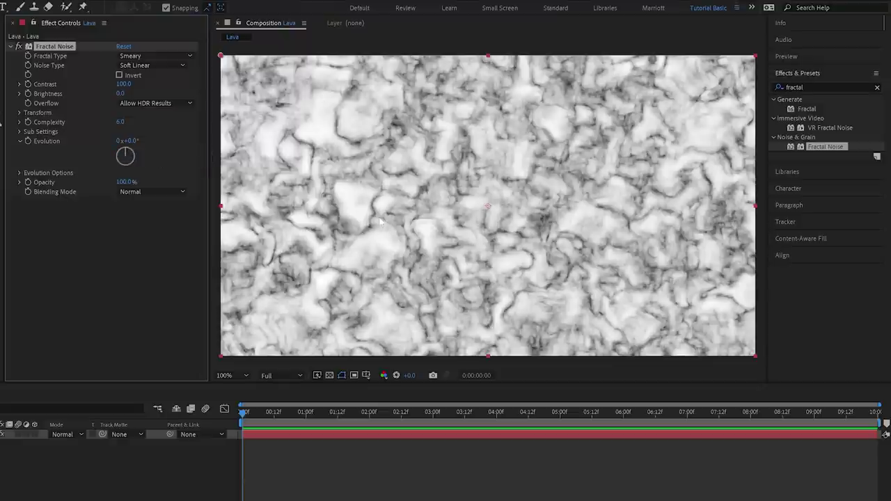
{"action": "key", "text": "period"}
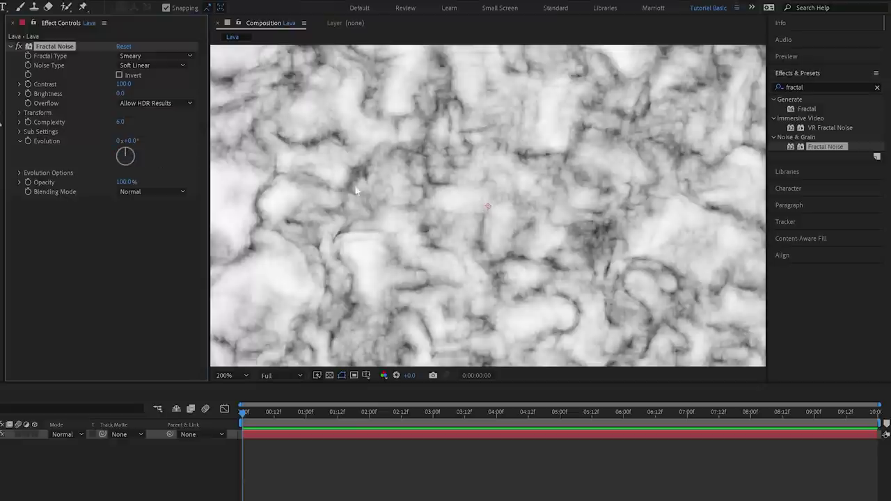
{"action": "key", "text": "comma"}
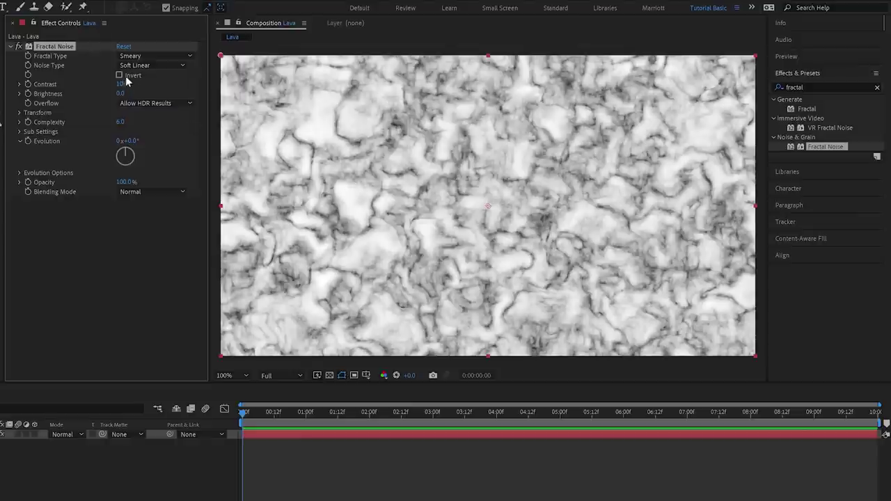
{"action": "left_click", "coordinate": [119, 75]}
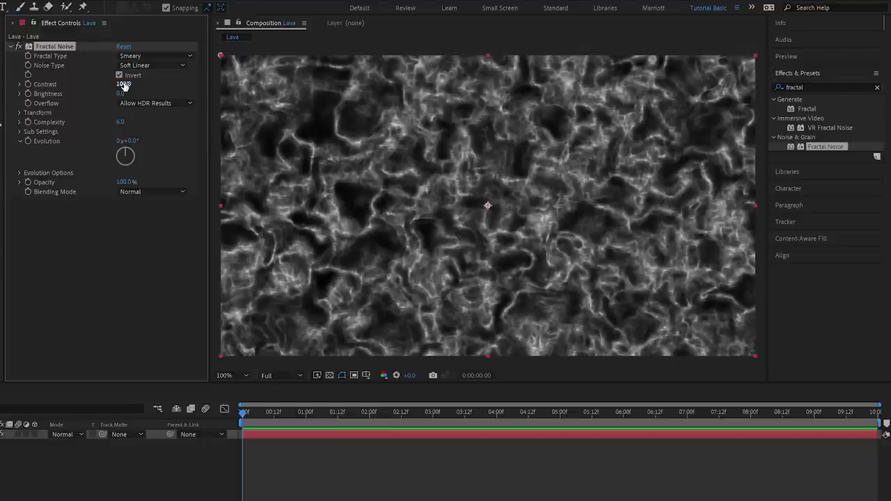
Set Fractal Noise Contrast to 130 and Transform Scale to 250, then test Evolution values.
{"action": "left_click_drag", "start_coordinate": [124, 84], "coordinate": [148, 91]}
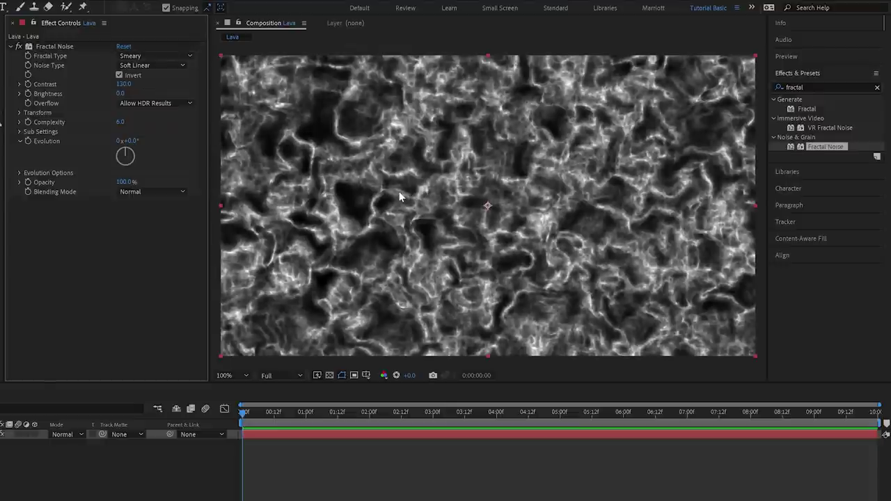
{"action": "left_click", "coordinate": [20, 113]}
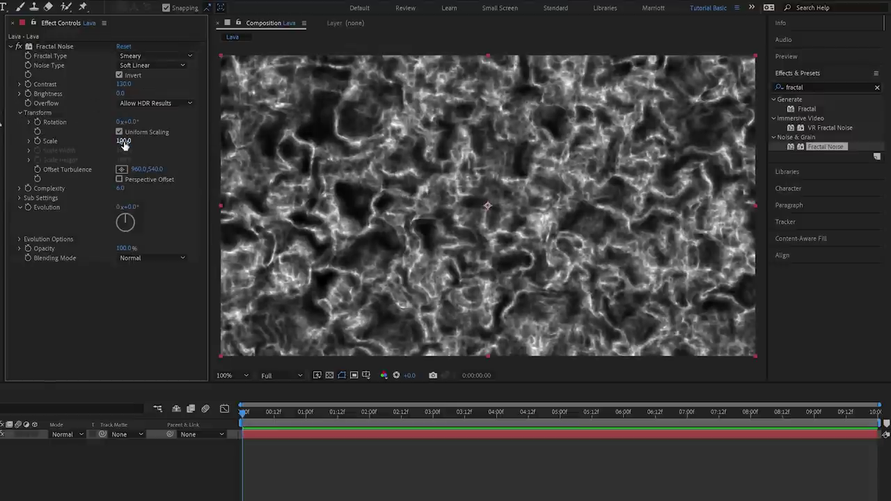
{"action": "left_click_drag", "start_coordinate": [123, 141], "coordinate": [209, 139]}
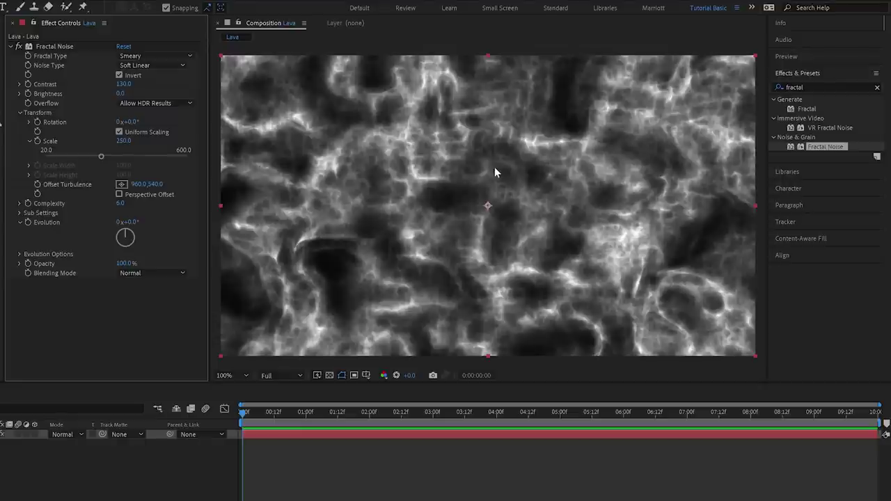
{"action": "mouse_move", "coordinate": [119, 228]}
{"action": "left_mouse_down"}
{"action": "mouse_move", "coordinate": [339, 212]}
{"action": "mouse_move", "coordinate": [210, 234]}
{"action": "left_mouse_up"}
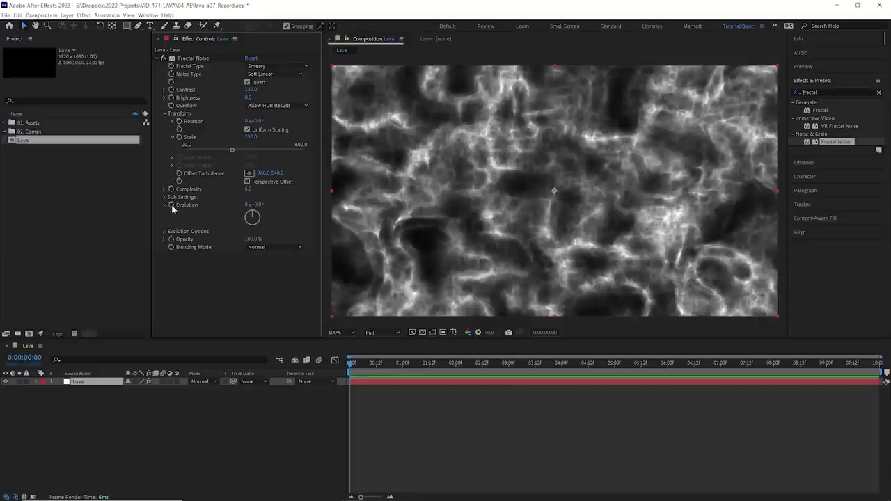
Drive the Evolution property with the expression time*30 and preview the animation.
{"action": "left_click", "coordinate": [172, 206], "text": "alt"}
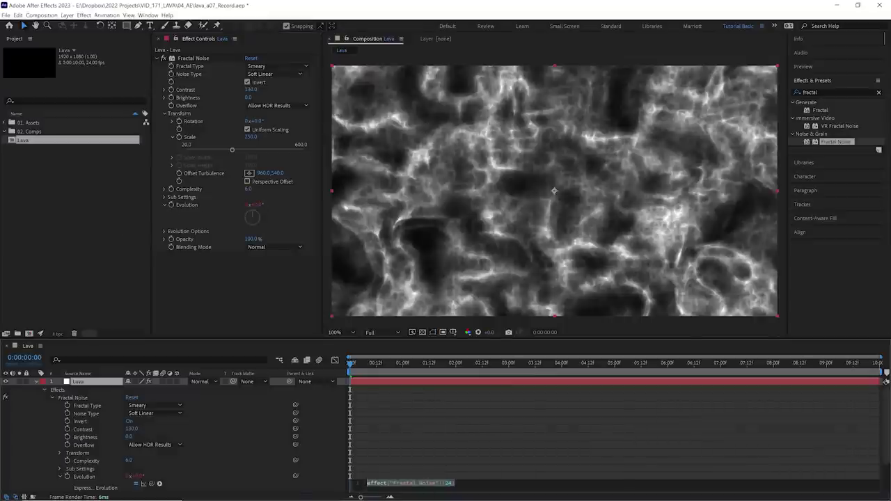
{"action": "key", "text": "BackSpace"}
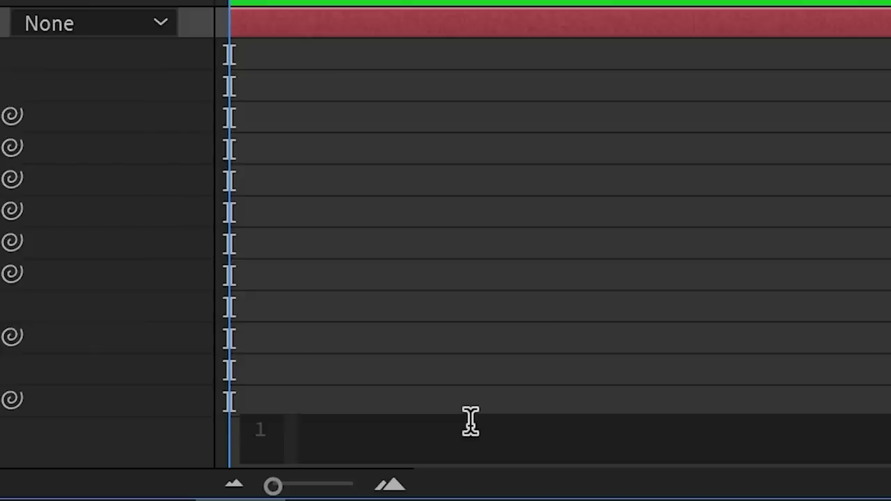
{"action": "type", "text": "time*"}
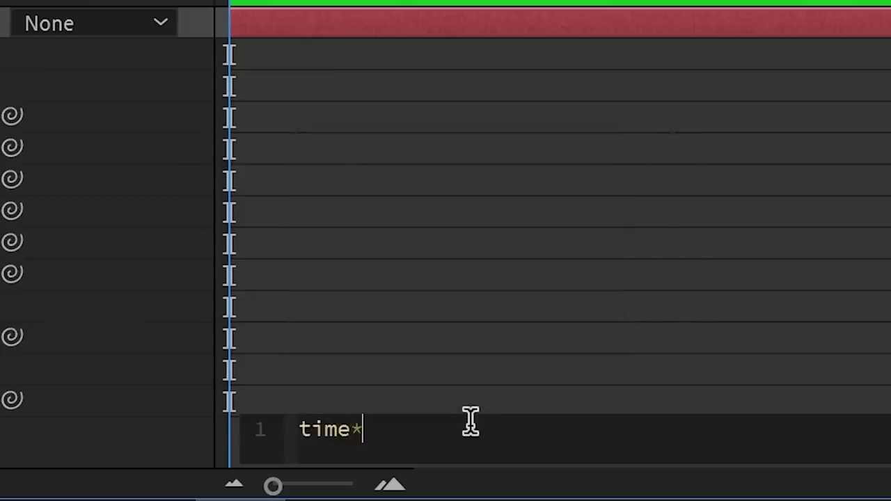
{"action": "type", "text": "30"}
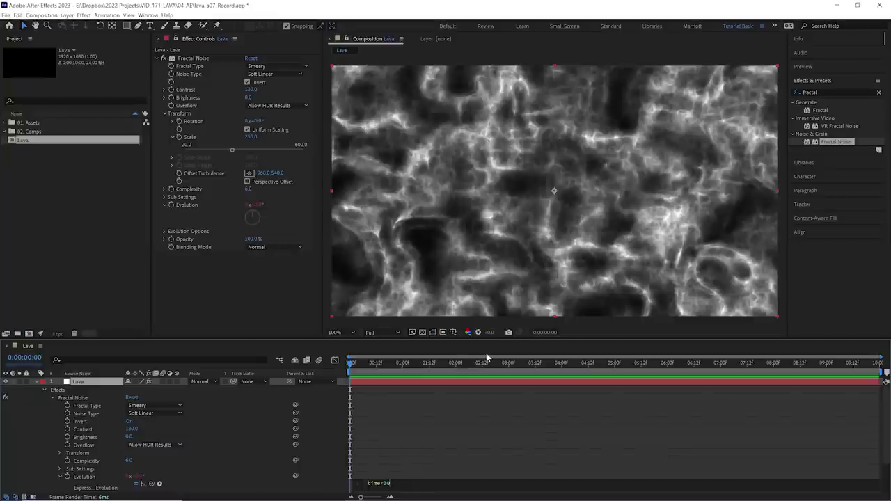
{"action": "left_click_drag", "start_coordinate": [351, 362], "coordinate": [477, 366]}
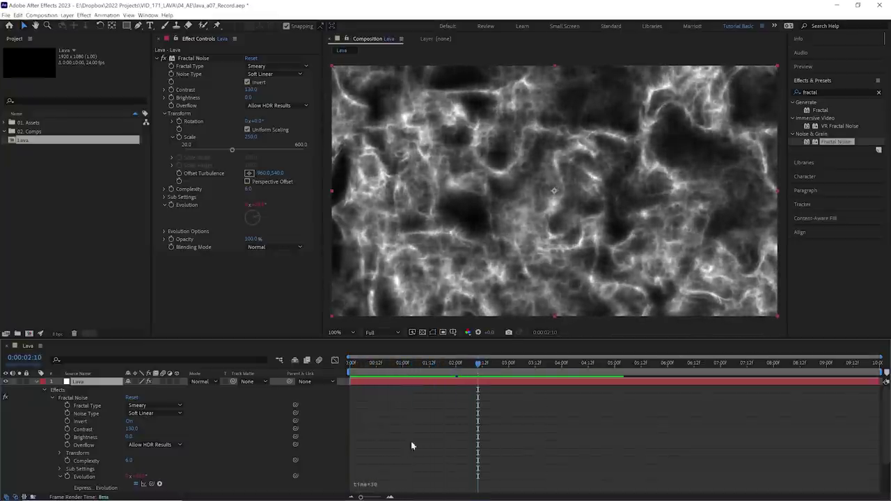
{"action": "key", "text": "space"}
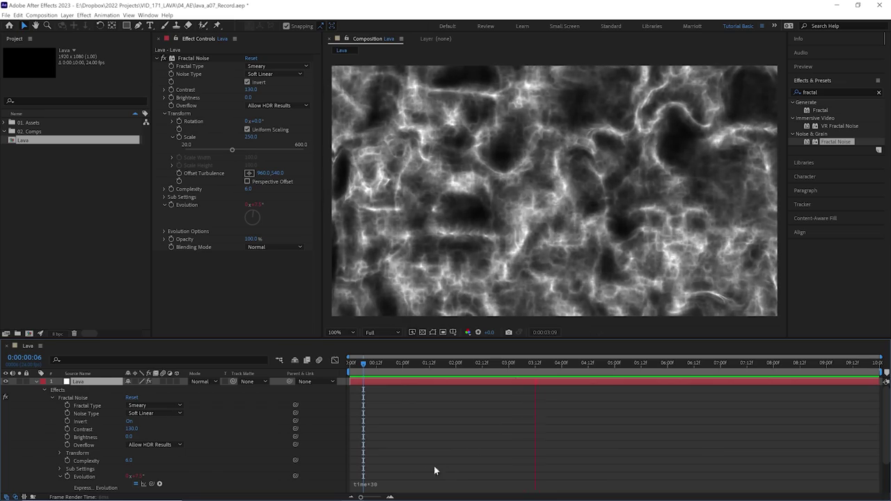
Try a faster time*300 multiplier, then return the Evolution expression to time*30.
{"action": "left_click", "coordinate": [390, 484]}
{"action": "type", "text": "0"}
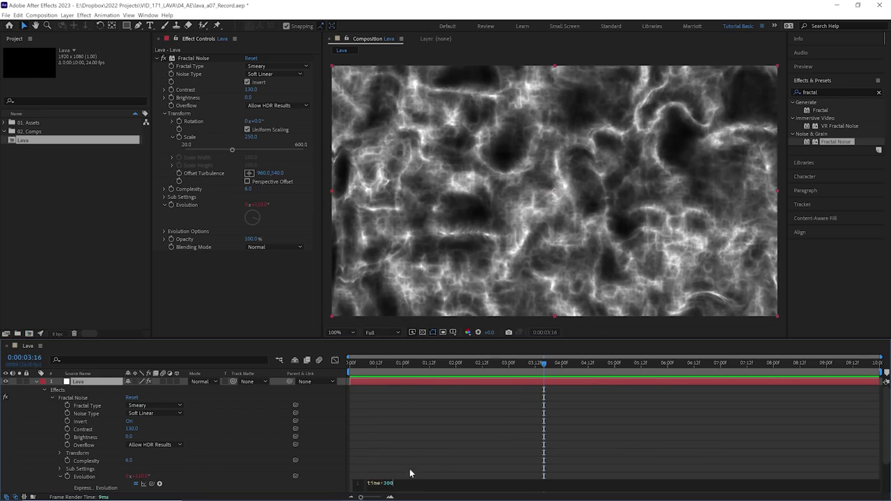
{"action": "left_click", "coordinate": [401, 411]}
{"action": "key", "text": "space"}
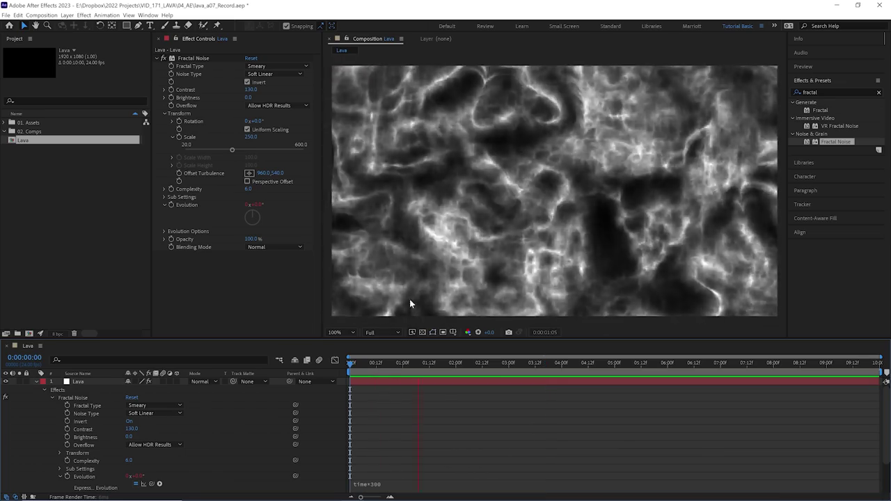
{"action": "left_click", "coordinate": [380, 483]}
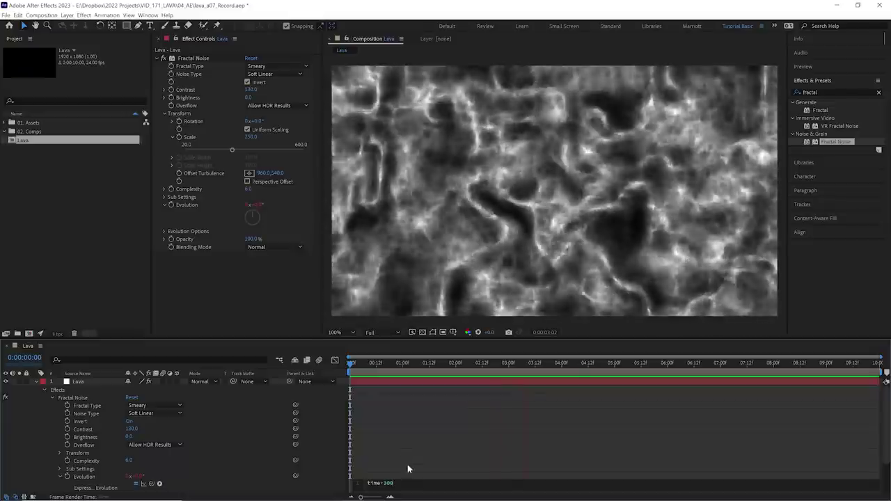
{"action": "key", "text": "BackSpace"}
{"action": "left_click", "coordinate": [396, 424]}
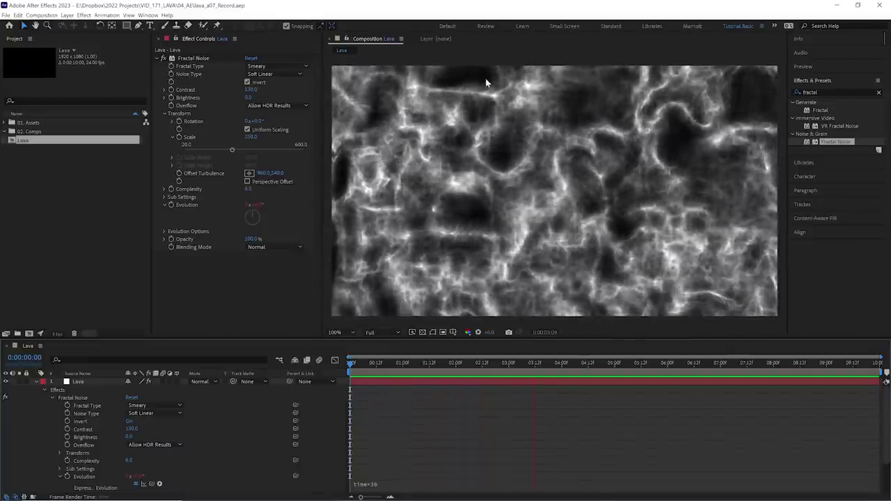
Try an Offset Turbulence shift, undo it, and scrub the timeline to check the noise.
{"action": "key", "text": "space"}
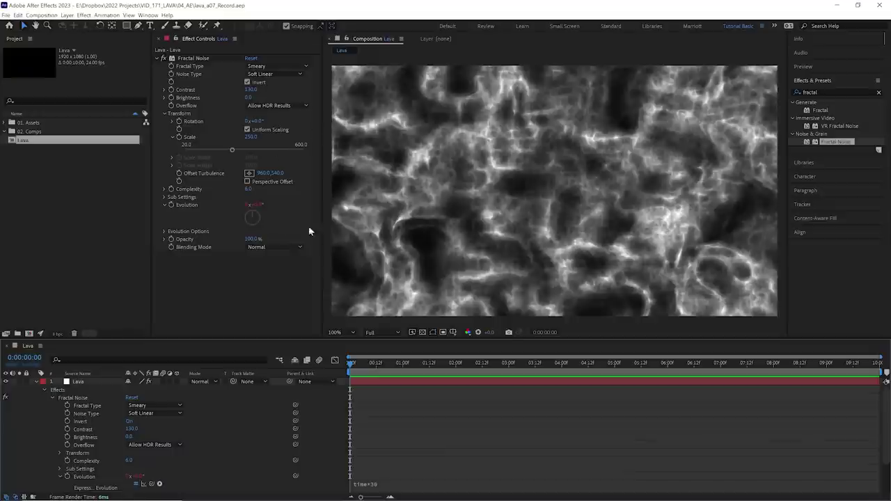
{"action": "left_click_drag", "start_coordinate": [273, 176], "coordinate": [428, 164]}
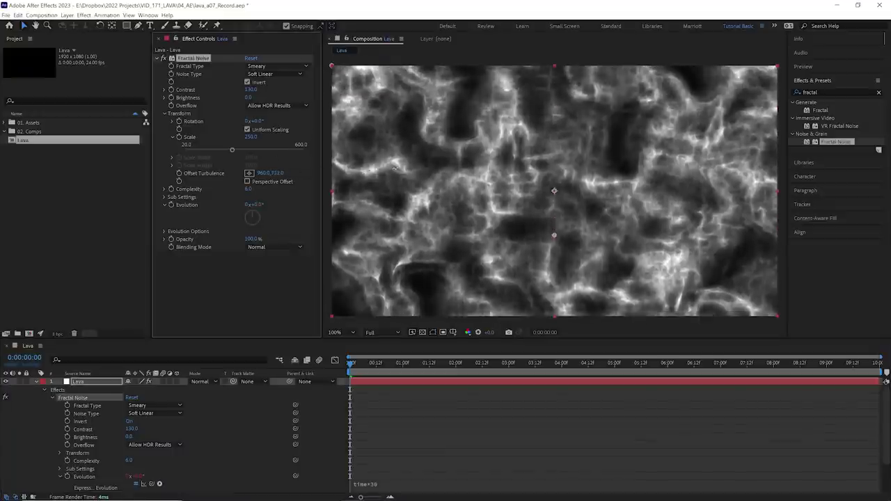
{"action": "key", "text": "ctrl+z"}
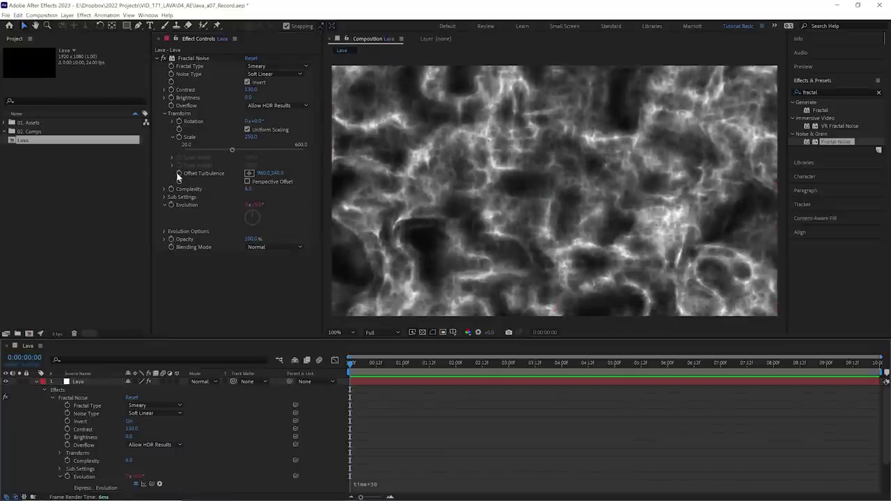
{"action": "left_click", "coordinate": [176, 176]}
{"action": "mouse_move", "coordinate": [352, 367]}
{"action": "left_mouse_down"}
{"action": "mouse_move", "coordinate": [871, 389]}
{"action": "mouse_move", "coordinate": [879, 364]}
{"action": "left_mouse_up"}
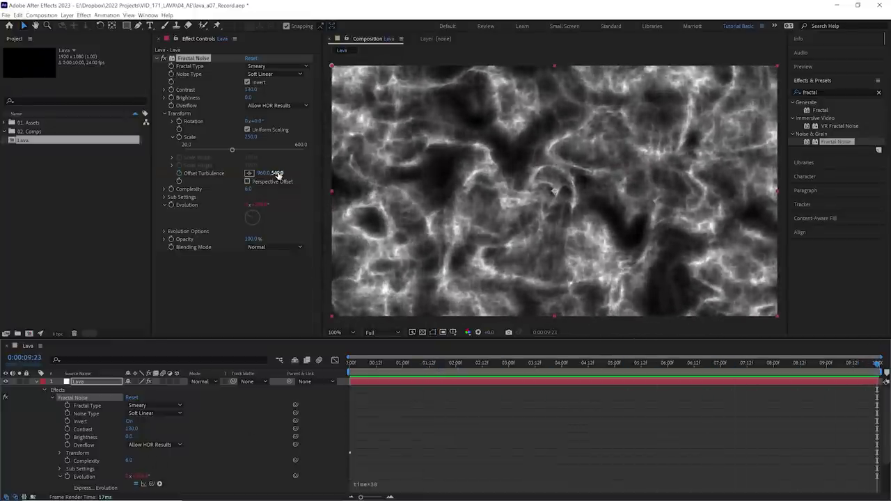
Shift Offset Turbulence again, revert it, and play a full preview of the lava.
{"action": "left_click_drag", "start_coordinate": [277, 174], "coordinate": [527, 174]}
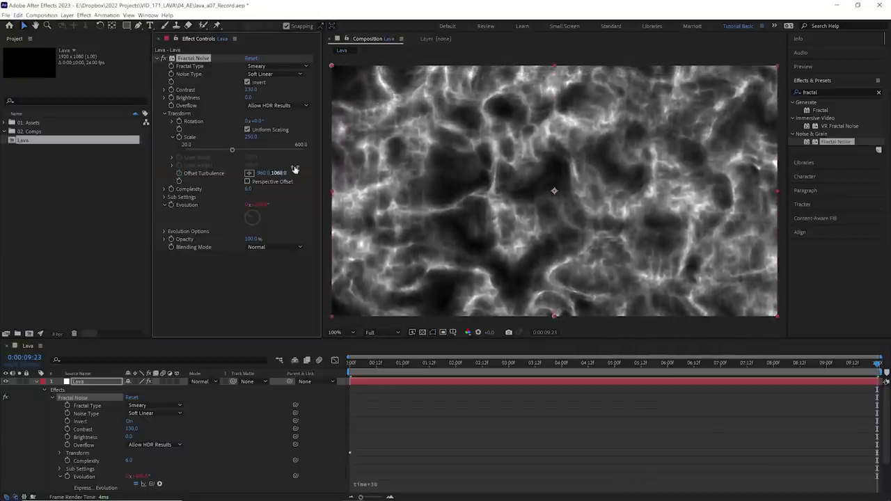
{"action": "key", "text": "ctrl+z"}
{"action": "key", "text": "space"}
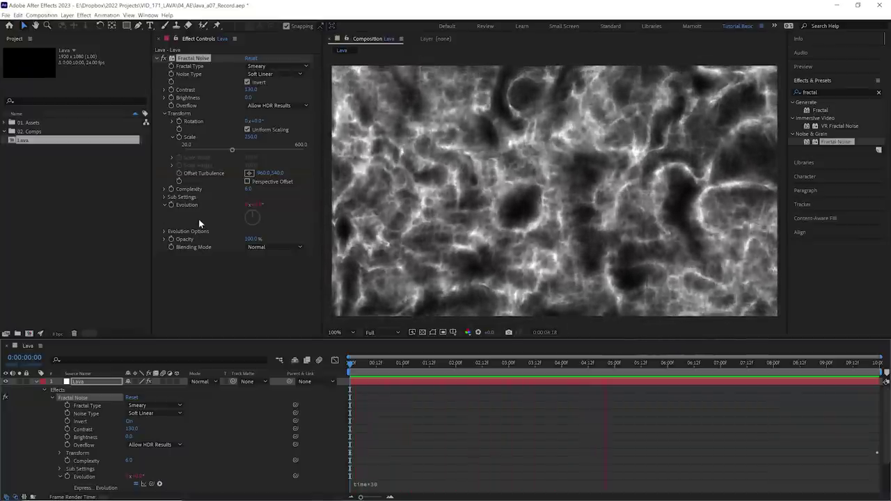
{"action": "key", "text": "space"}
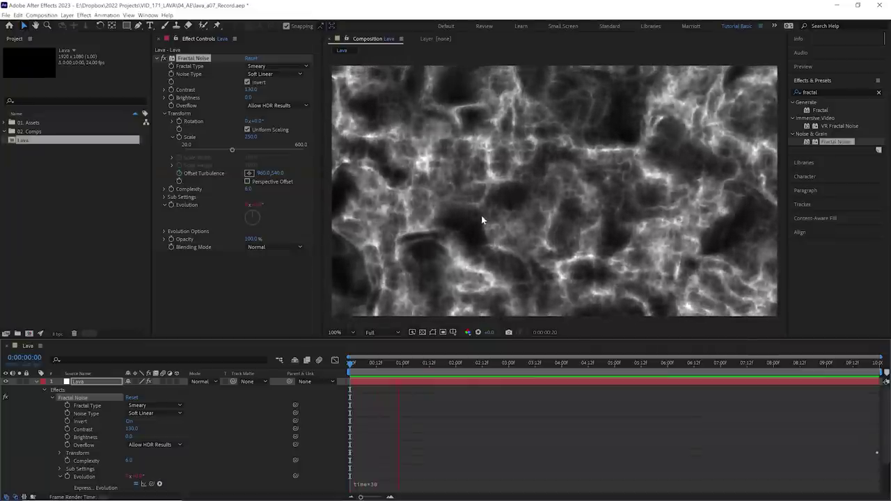
Edit the Evolution expression to read posterizeTime(12),time*30 for stepped 12 fps animation.
{"action": "key", "text": "space"}
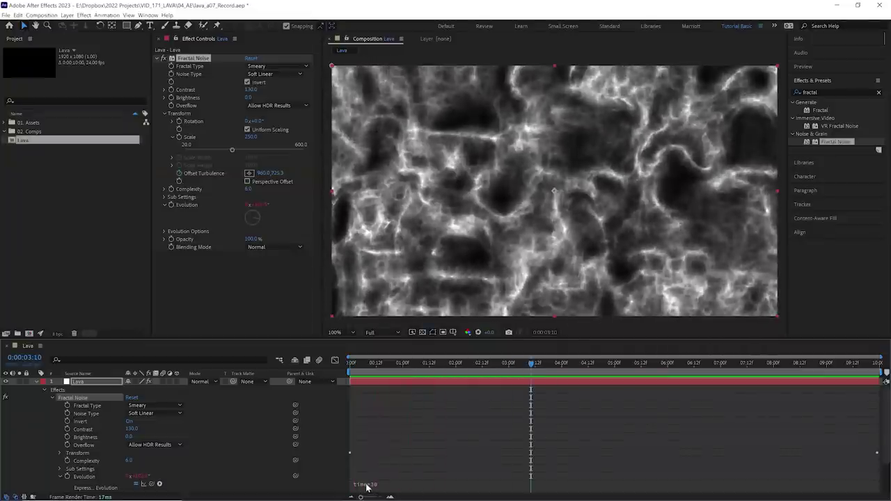
{"action": "left_click", "coordinate": [368, 487]}
{"action": "left_click", "coordinate": [444, 418]}
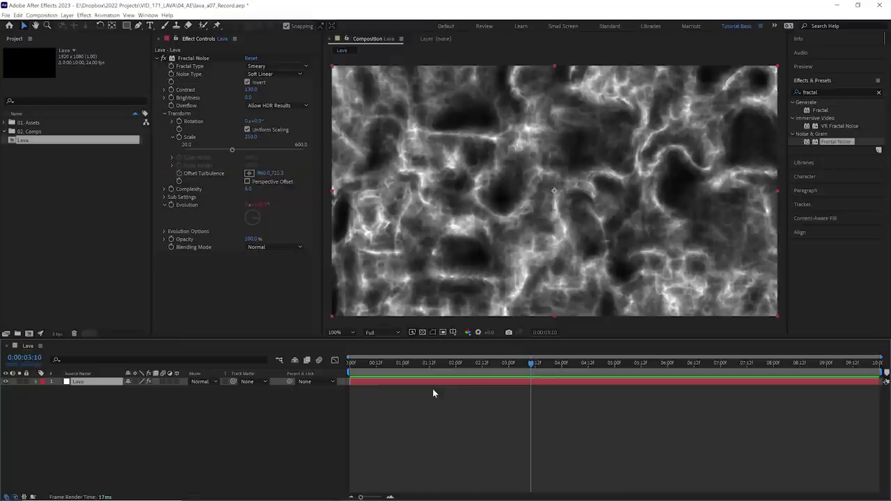
{"action": "key", "text": "e"}
{"action": "key", "text": "e"}
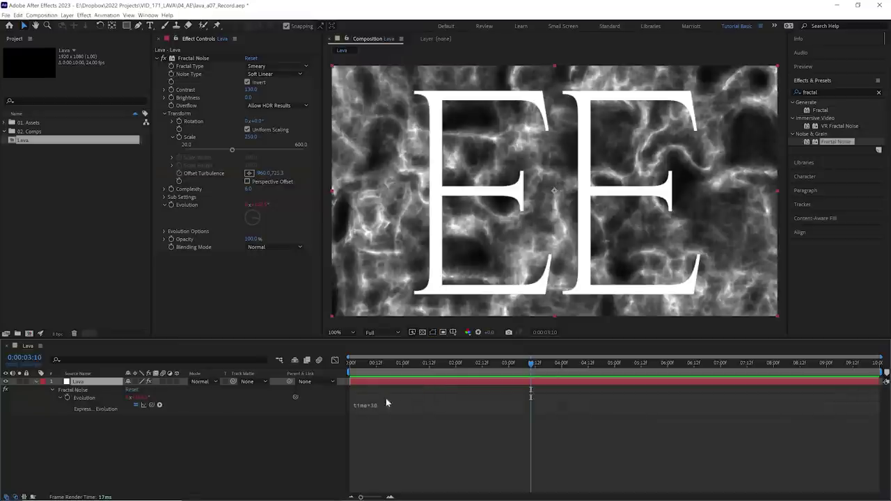
{"action": "left_click", "coordinate": [376, 407]}
{"action": "left_click", "coordinate": [358, 409]}
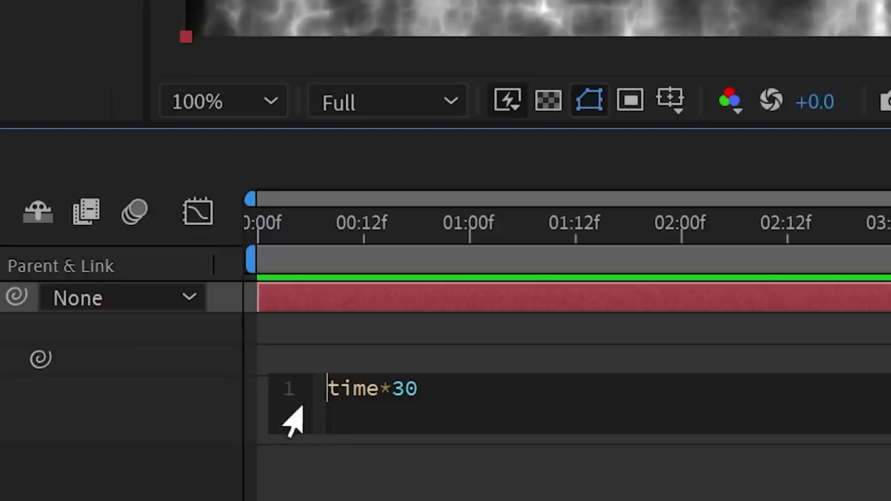
{"action": "type", "text": "post"}
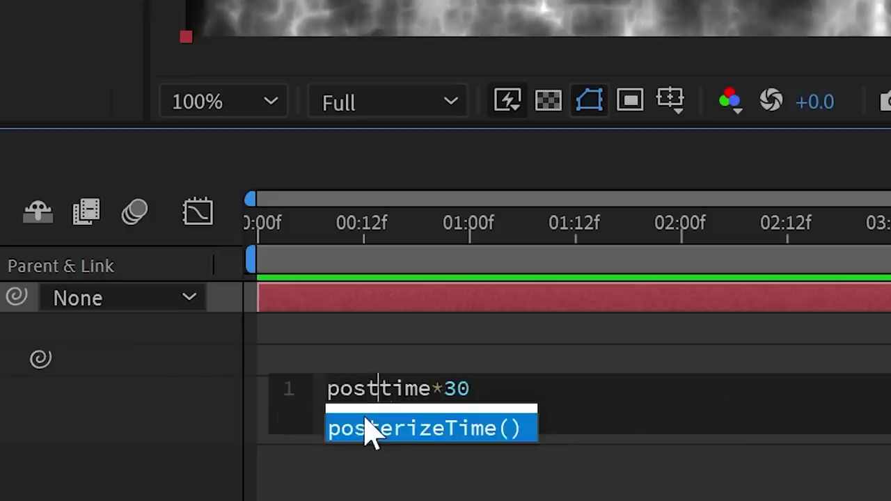
{"action": "type", "text": "er"}
{"action": "key", "text": "Return"}
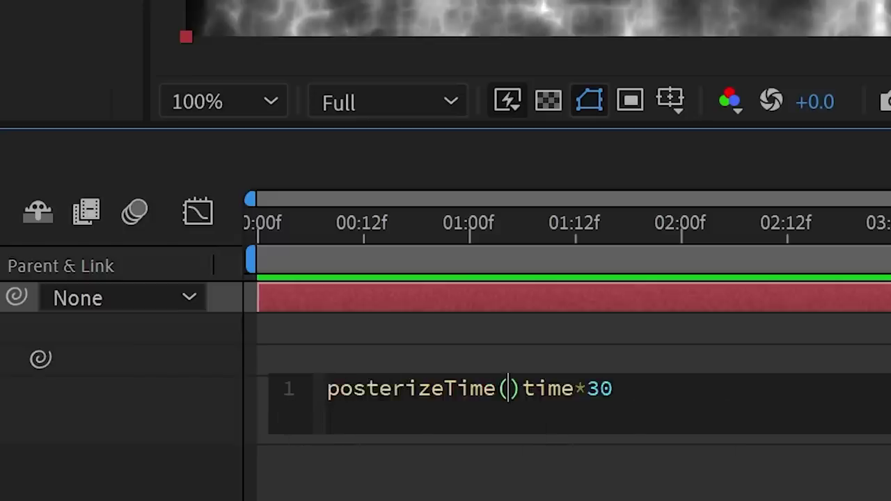
{"action": "type", "text": "12"}
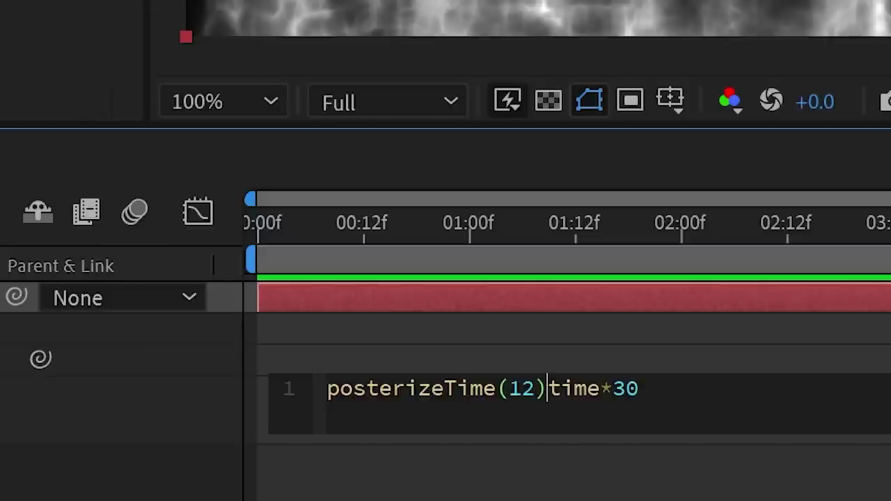
{"action": "left_click", "coordinate": [247, 345]}
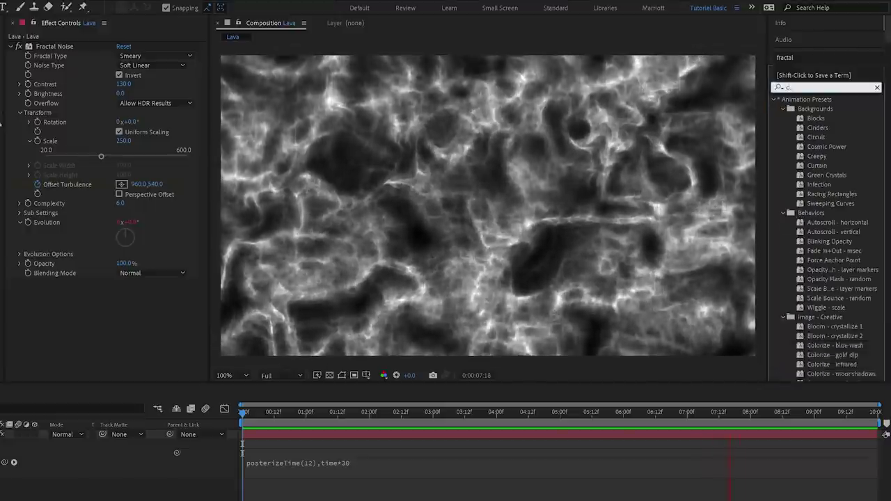
Apply Curves to the Lava layer and bend it into an S-curve to darken the noise.
{"action": "type", "text": "curves"}
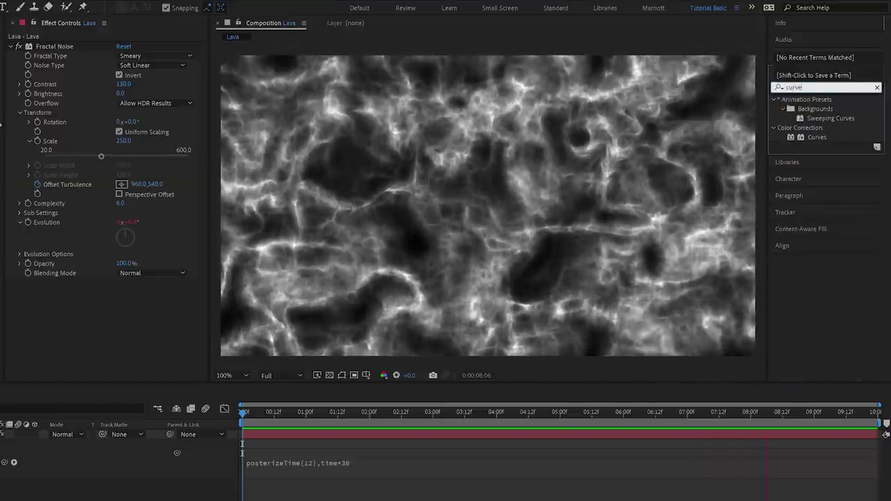
{"action": "double_click", "coordinate": [817, 137]}
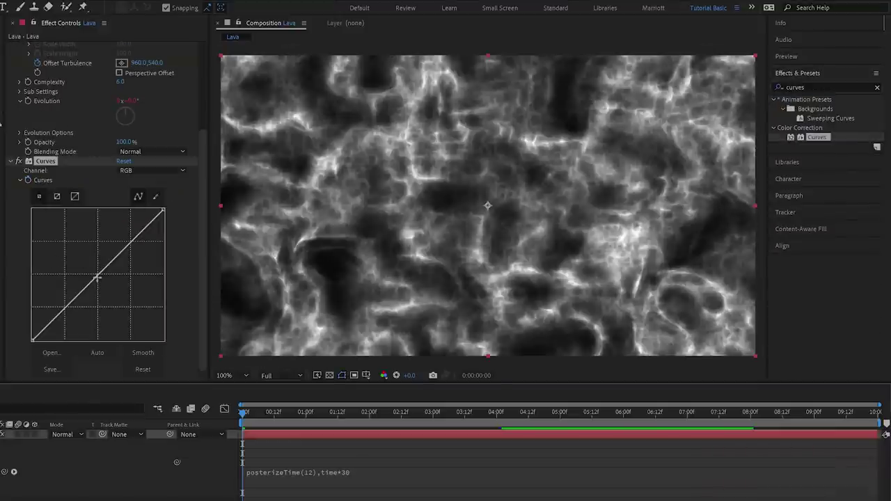
{"action": "mouse_move", "coordinate": [84, 290]}
{"action": "left_mouse_down"}
{"action": "mouse_move", "coordinate": [102, 318]}
{"action": "mouse_move", "coordinate": [89, 322]}
{"action": "left_mouse_up"}
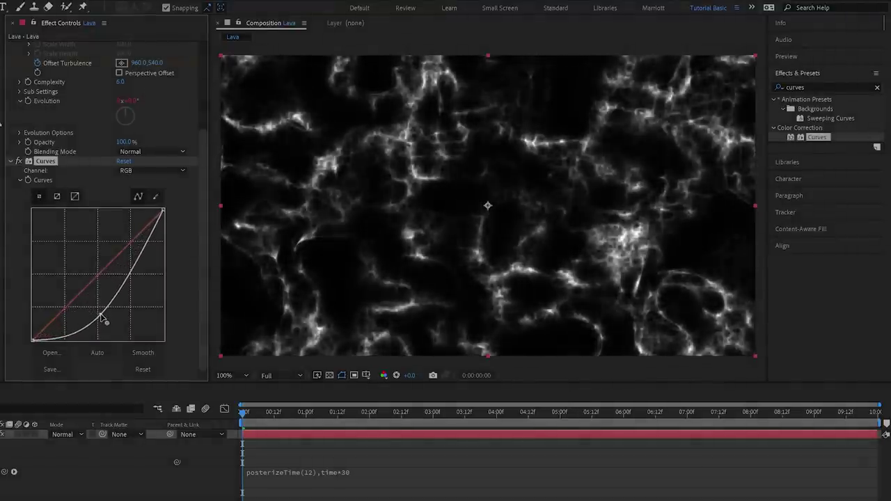
{"action": "left_click_drag", "start_coordinate": [148, 235], "coordinate": [153, 228]}
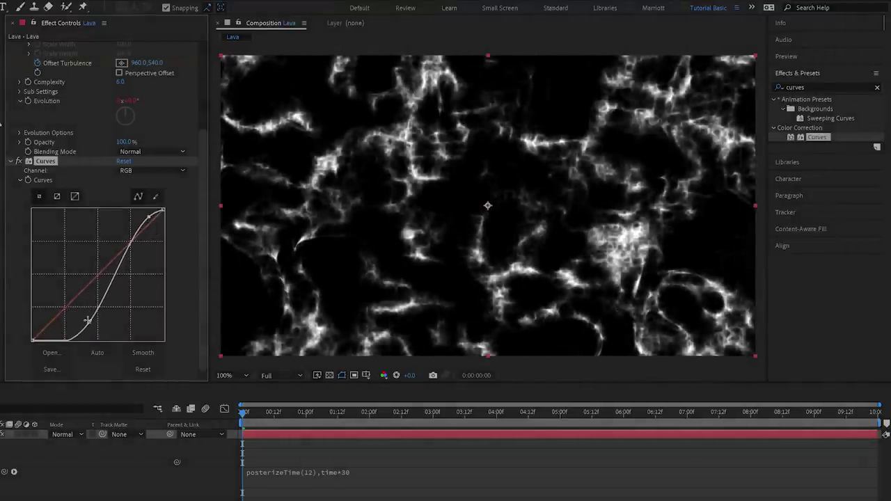
{"action": "left_click_drag", "start_coordinate": [87, 321], "coordinate": [132, 258]}
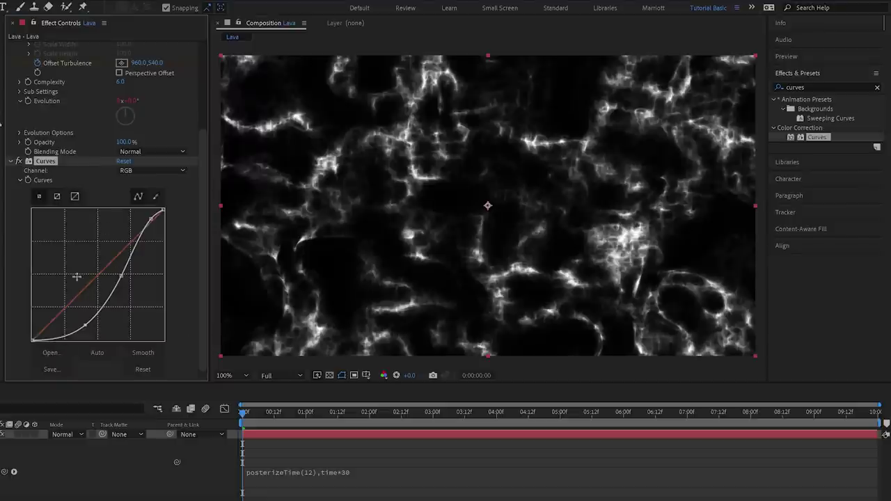
{"action": "scroll", "coordinate": [105, 249], "scroll_direction": "up", "scroll_amount": 5}
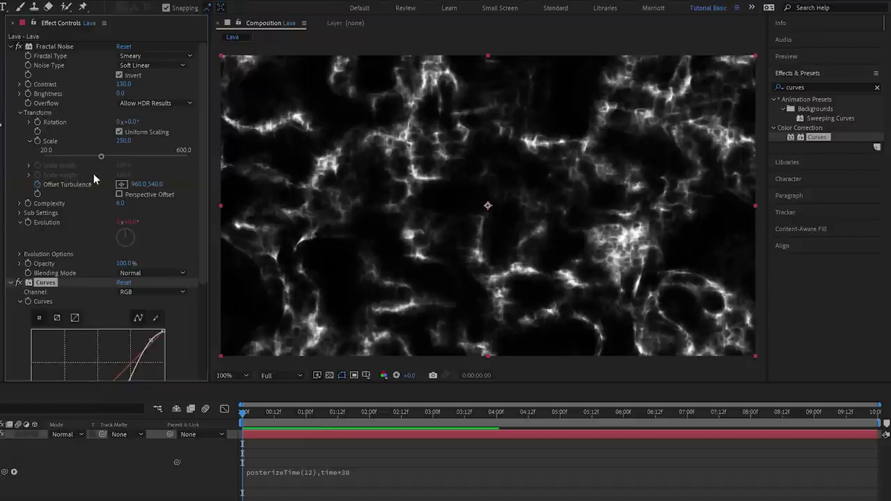
{"action": "scroll", "coordinate": [95, 179], "scroll_direction": "down", "scroll_amount": 5}
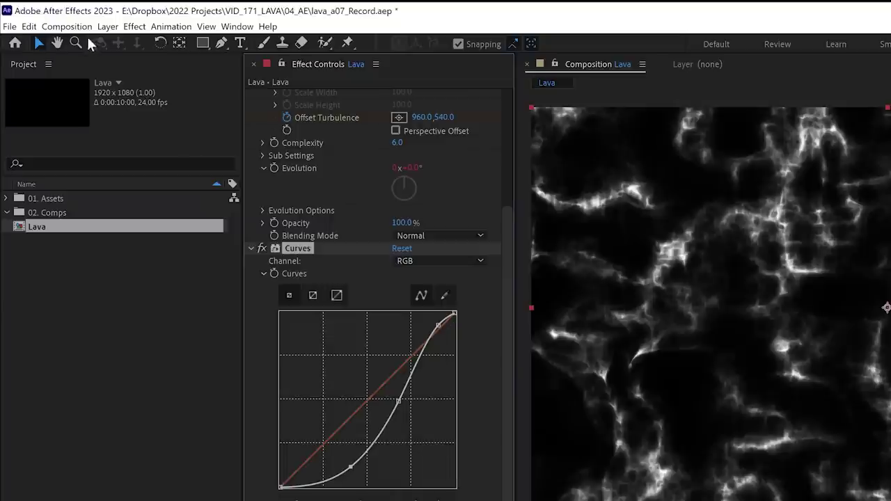
Create an adjustment layer named 'Effects' above the Lava solid.
{"action": "left_click", "coordinate": [106, 27]}
{"action": "mouse_move", "coordinate": [124, 42]}
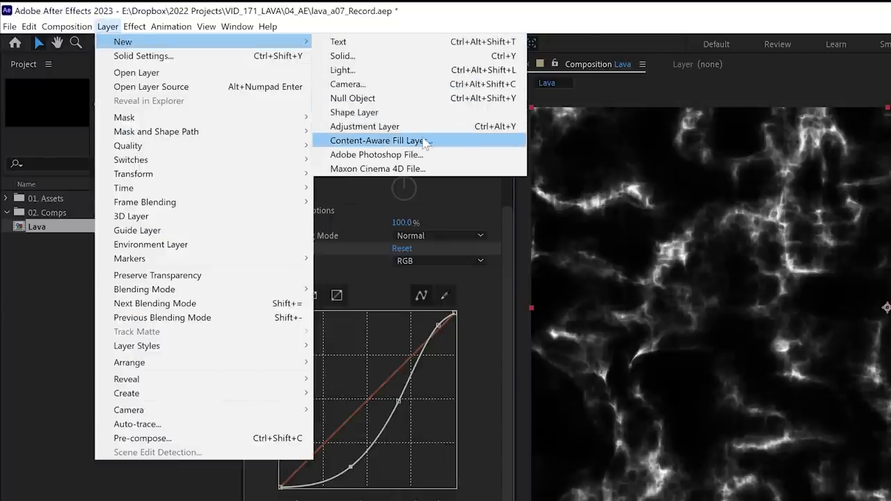
{"action": "left_click", "coordinate": [589, 203]}
{"action": "type", "text": "ects"}
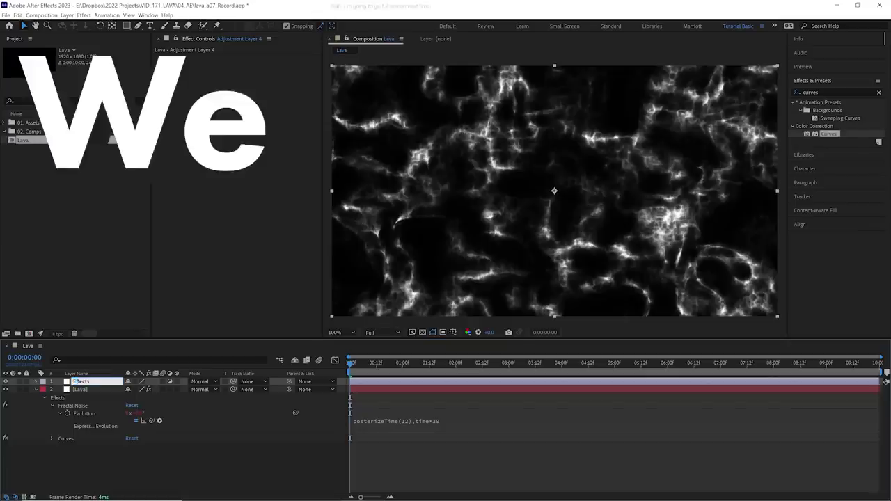
{"action": "key", "text": "Return"}
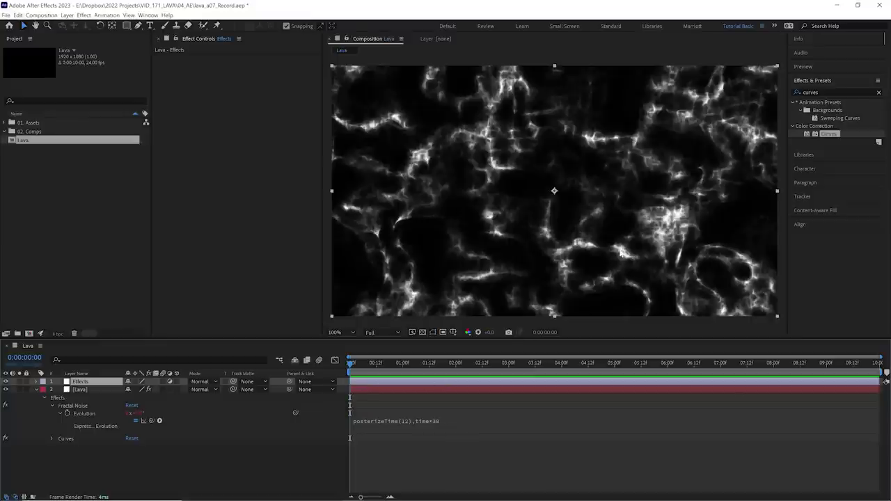
{"action": "left_click", "coordinate": [836, 91]}
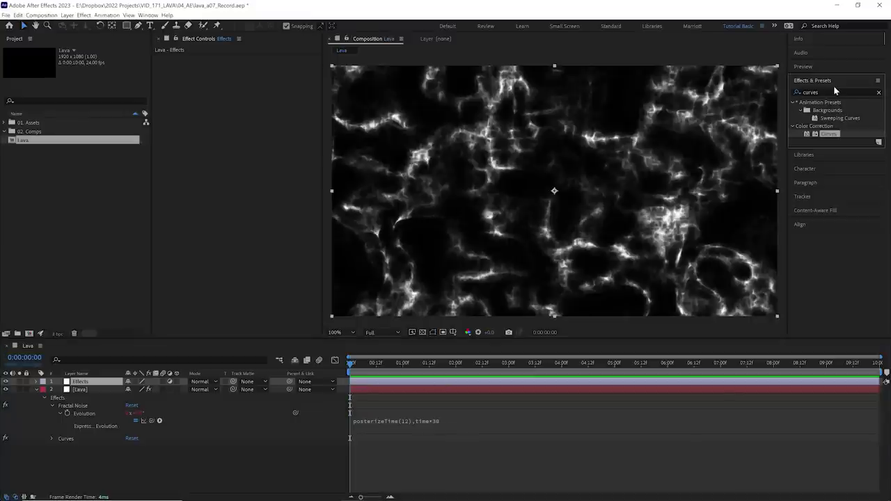
Apply CC Toner to the Effects layer and set its midtones to red.
{"action": "type", "text": "cc ton"}
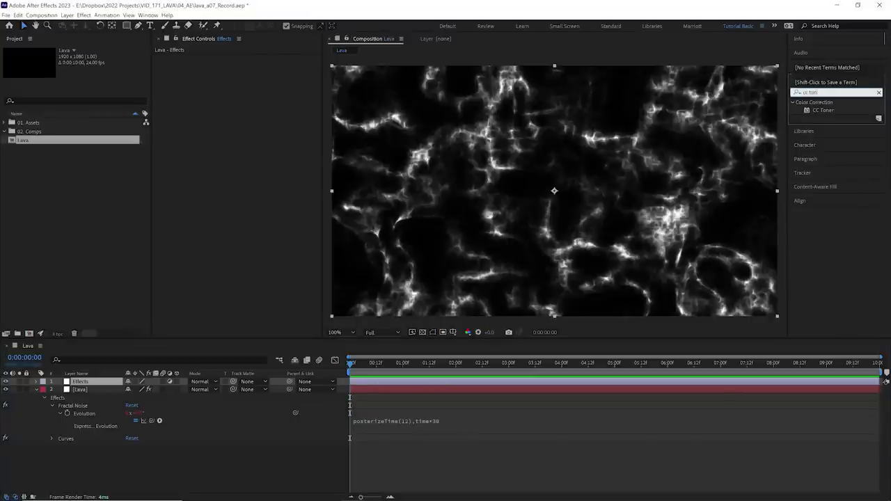
{"action": "left_click_drag", "start_coordinate": [823, 110], "coordinate": [206, 128]}
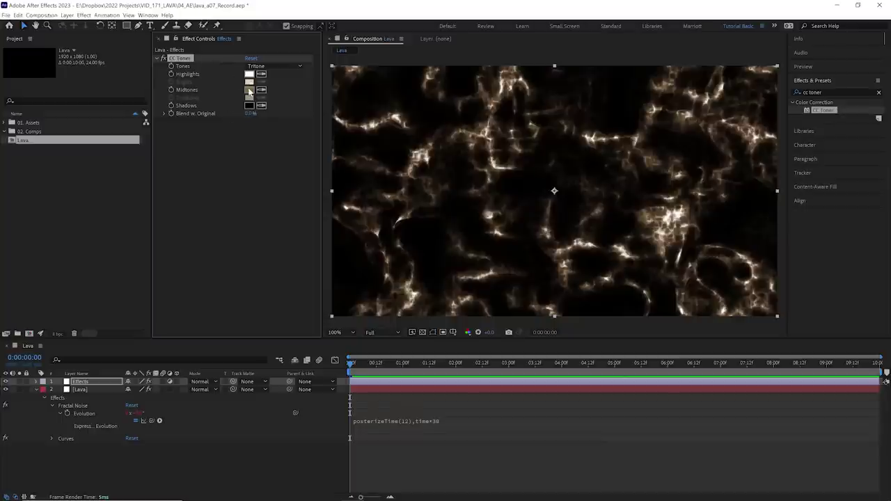
{"action": "left_click", "coordinate": [249, 89]}
{"action": "left_click_drag", "start_coordinate": [195, 312], "coordinate": [224, 290]}
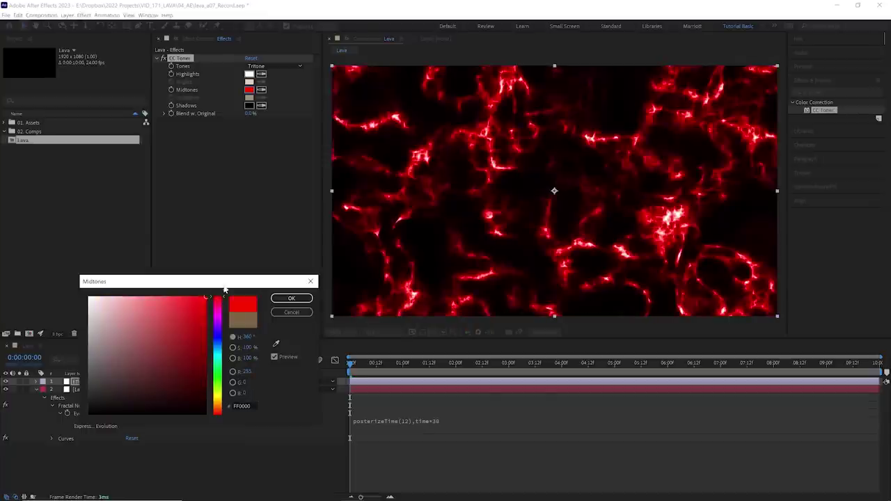
{"action": "left_click", "coordinate": [291, 298]}
Set the CC Toner highlights to yellow FFDB00, then shift the hue to orange.
{"action": "left_click", "coordinate": [249, 74]}
{"action": "type", "text": "FFDB00"}
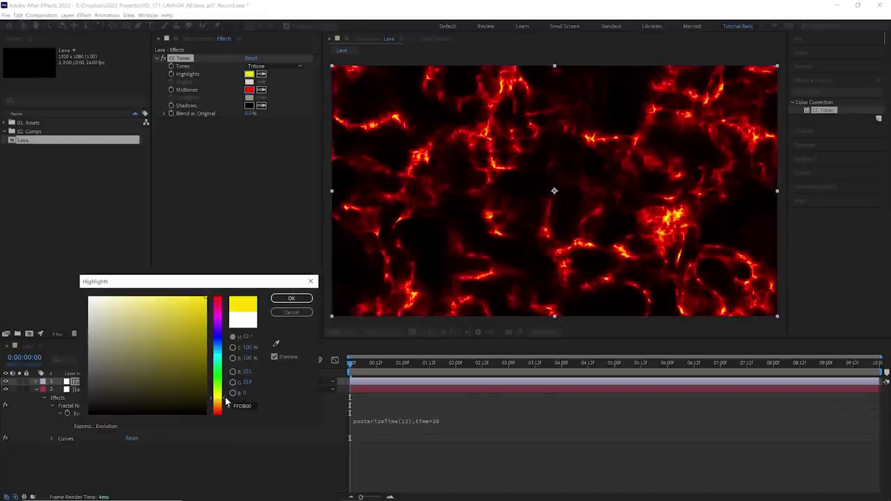
{"action": "key", "text": "Return"}
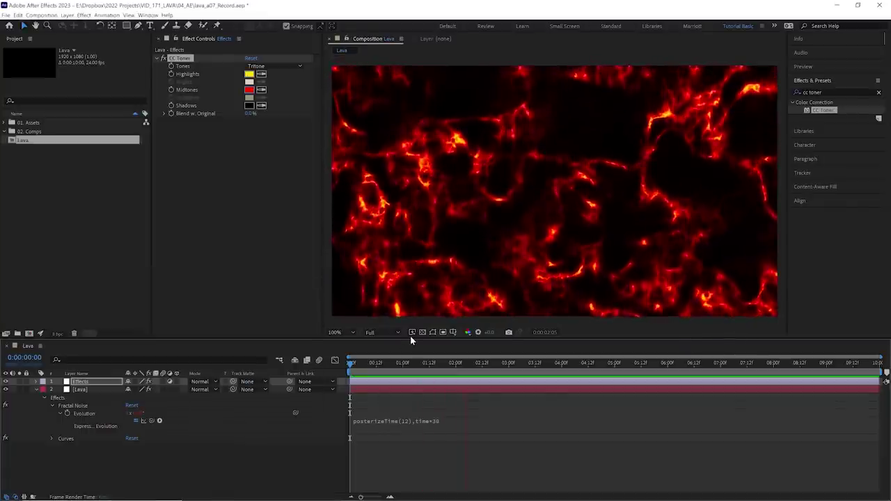
{"action": "left_click", "coordinate": [249, 74]}
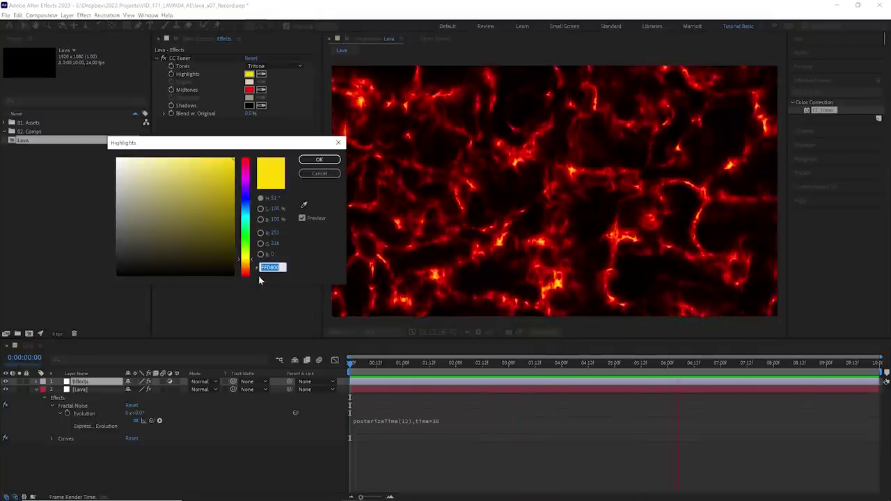
{"action": "left_click_drag", "start_coordinate": [250, 262], "coordinate": [254, 270]}
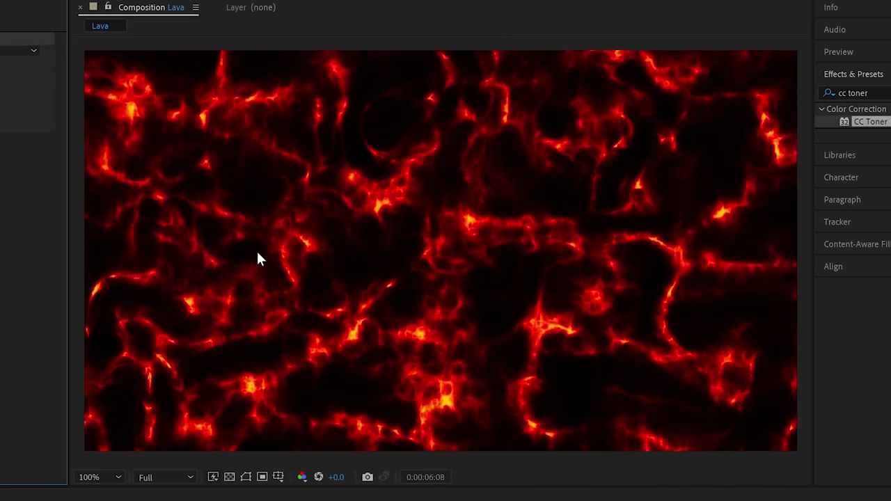
Toggle CC Plastic on the Effects layer off and back on to compare the embossed rock.
{"action": "scroll", "coordinate": [259, 230], "scroll_direction": "up", "scroll_amount": 1}
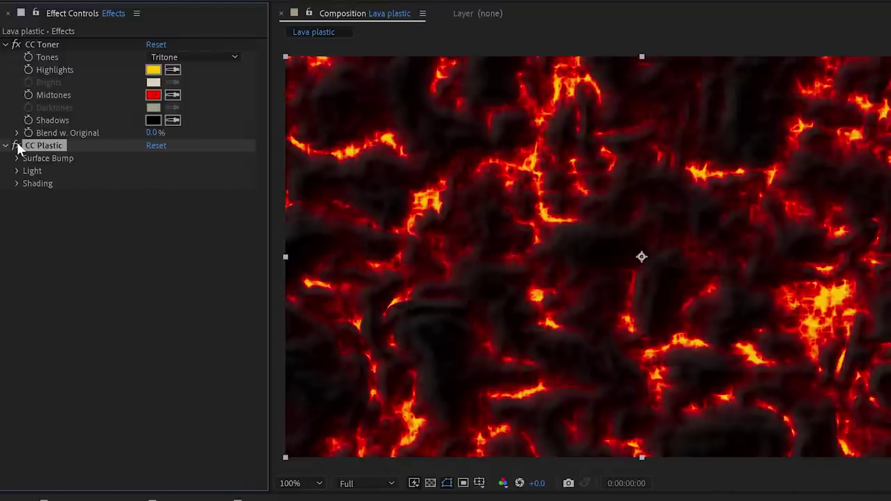
{"action": "left_click", "coordinate": [16, 146]}
{"action": "left_click", "coordinate": [16, 146]}
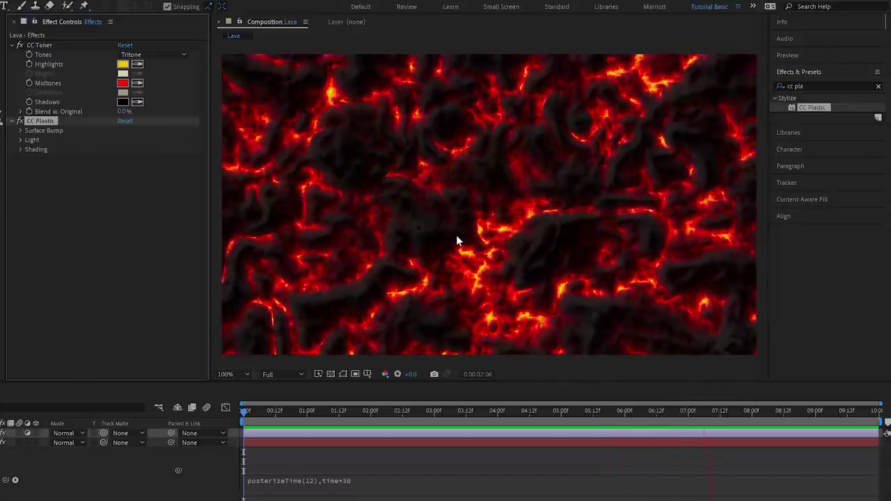
Twirl open CC Plastic's Shading group to show Ambient, Diffuse, Specular, Roughness and Metal.
{"action": "scroll", "coordinate": [451, 233], "scroll_direction": "up", "scroll_amount": 2}
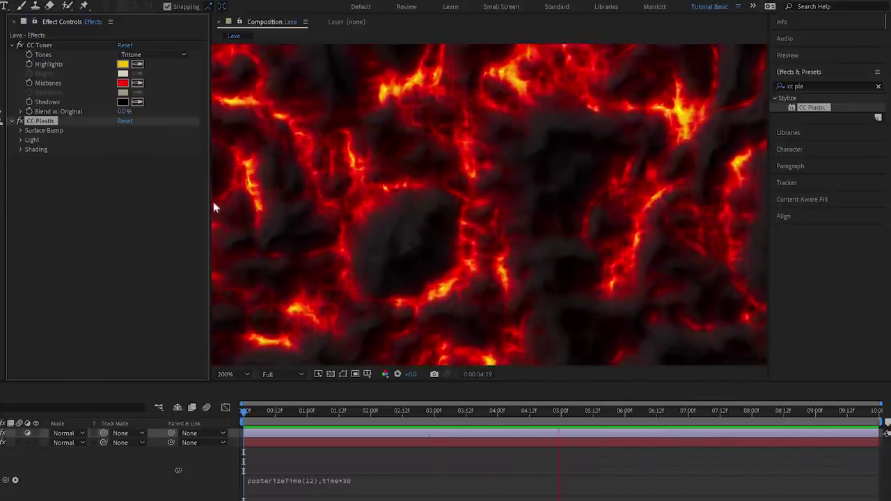
{"action": "left_click", "coordinate": [21, 149]}
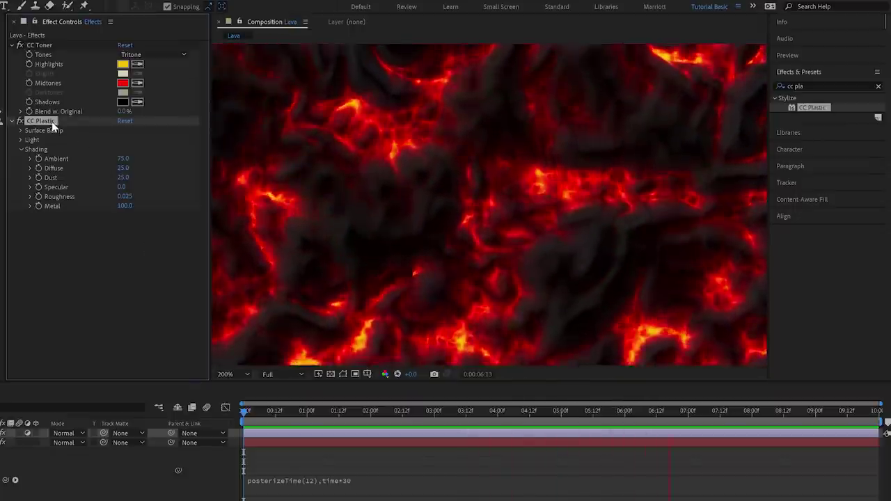
Duplicate CC Plastic, set the copy's Softness to 2, and compare it off and on.
{"action": "key", "text": "ctrl+d"}
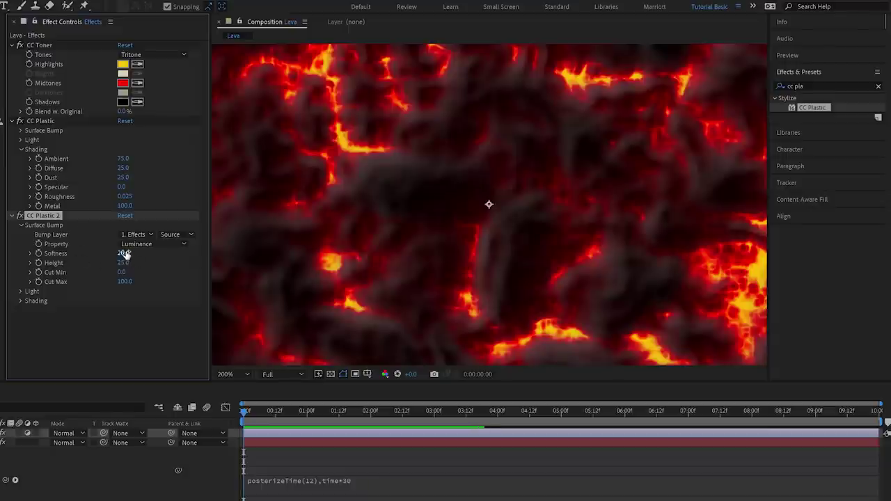
{"action": "left_click_drag", "start_coordinate": [119, 255], "coordinate": [116, 261]}
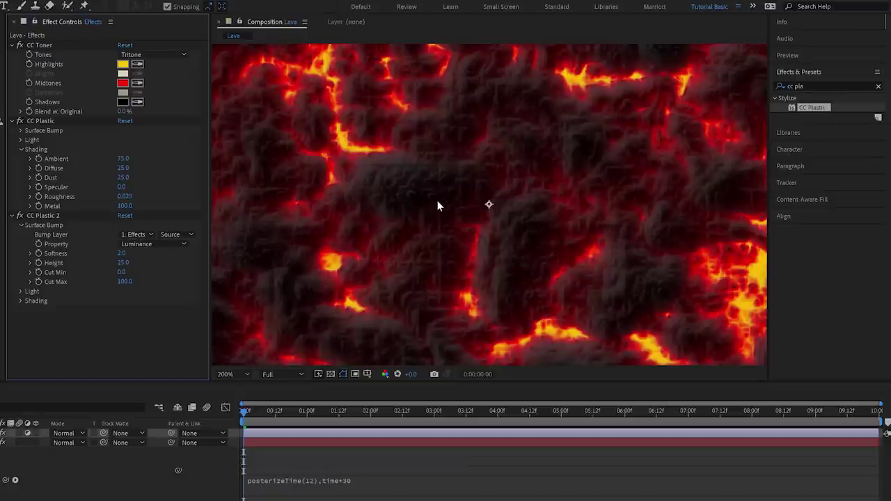
{"action": "key", "text": "period"}
{"action": "left_click", "coordinate": [19, 215]}
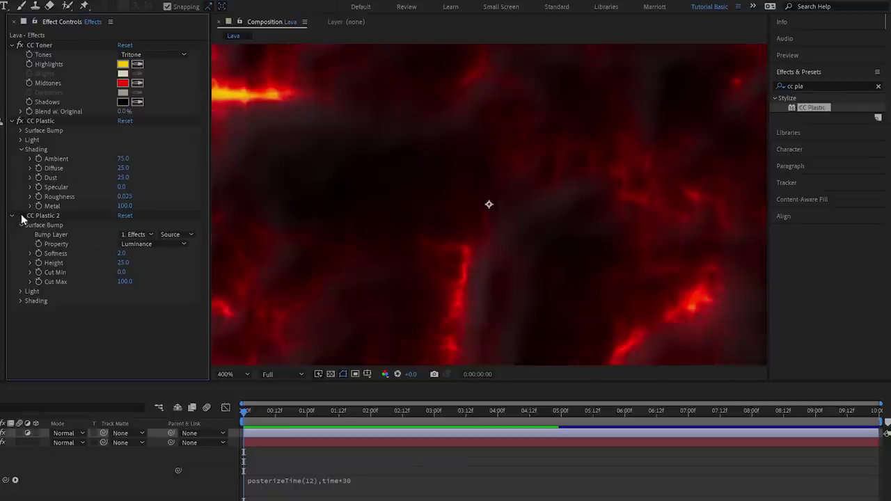
{"action": "left_click", "coordinate": [19, 216]}
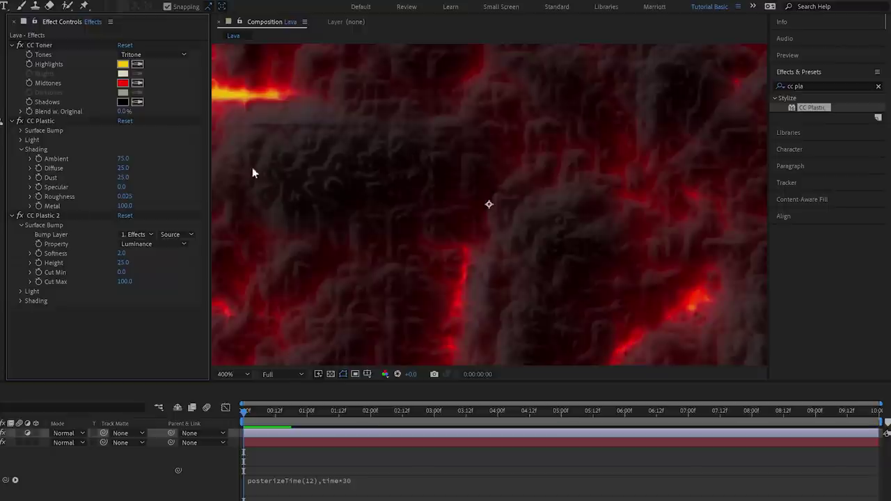
Set CC Plastic 2's Light Intensity to 60 and preview the lava.
{"action": "left_click", "coordinate": [22, 291]}
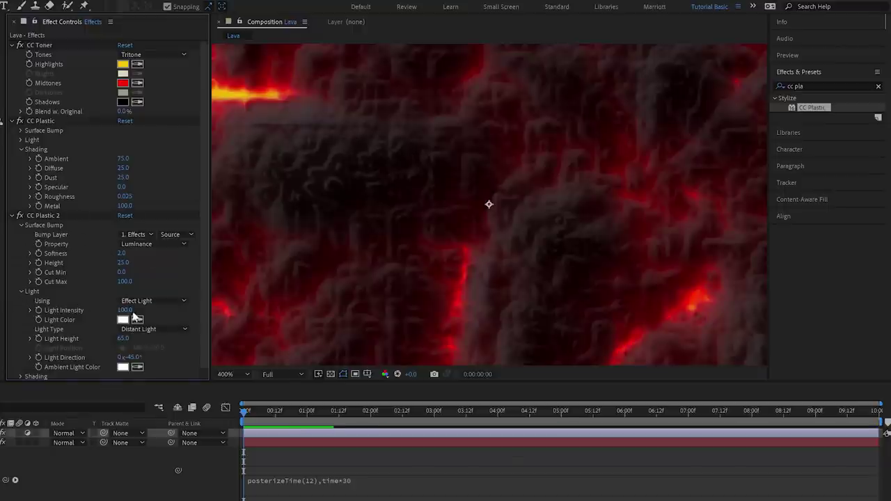
{"action": "left_click_drag", "start_coordinate": [124, 314], "coordinate": [120, 314]}
{"action": "type", "text": "60"}
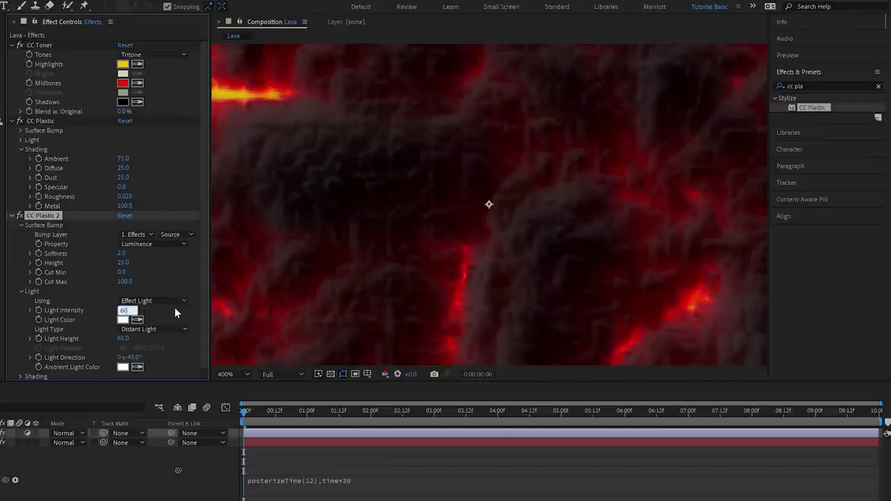
{"action": "key", "text": "Return"}
{"action": "scroll", "coordinate": [515, 178], "scroll_direction": "down", "scroll_amount": 4}
{"action": "key", "text": "space"}
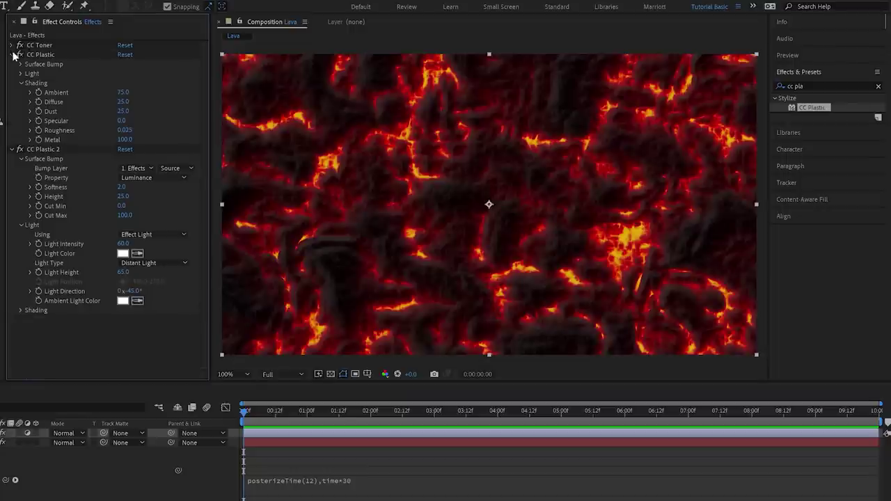
Collapse both CC Plastic effects and apply Glow with Threshold 85%.
{"action": "left_click", "coordinate": [12, 54]}
{"action": "left_click", "coordinate": [12, 65]}
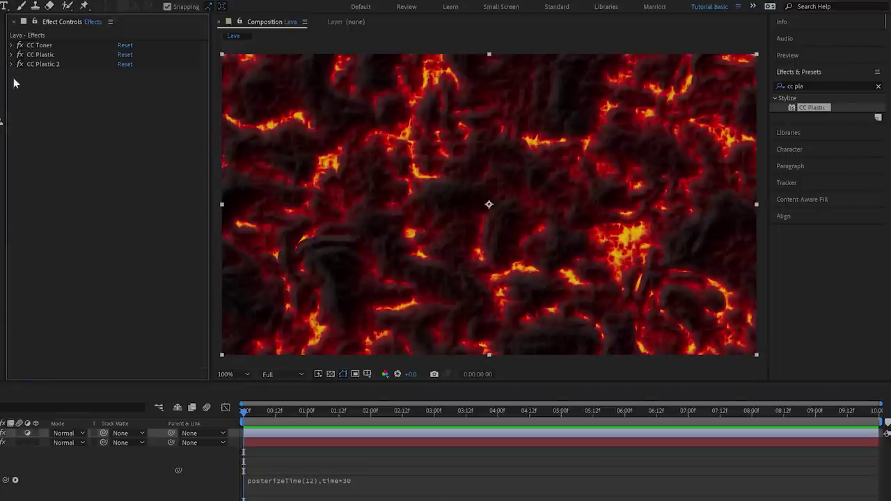
{"action": "key", "text": "ctrl+f"}
{"action": "type", "text": "glow"}
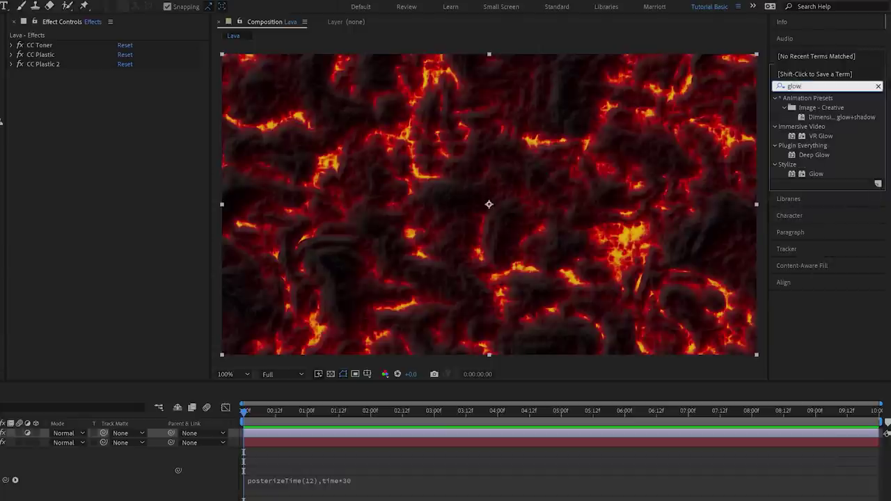
{"action": "double_click", "coordinate": [815, 174]}
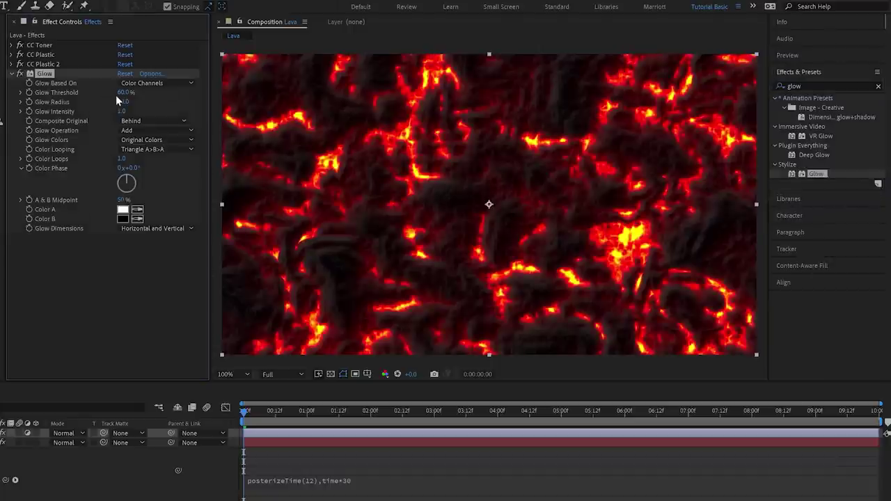
{"action": "left_click_drag", "start_coordinate": [126, 92], "coordinate": [143, 92]}
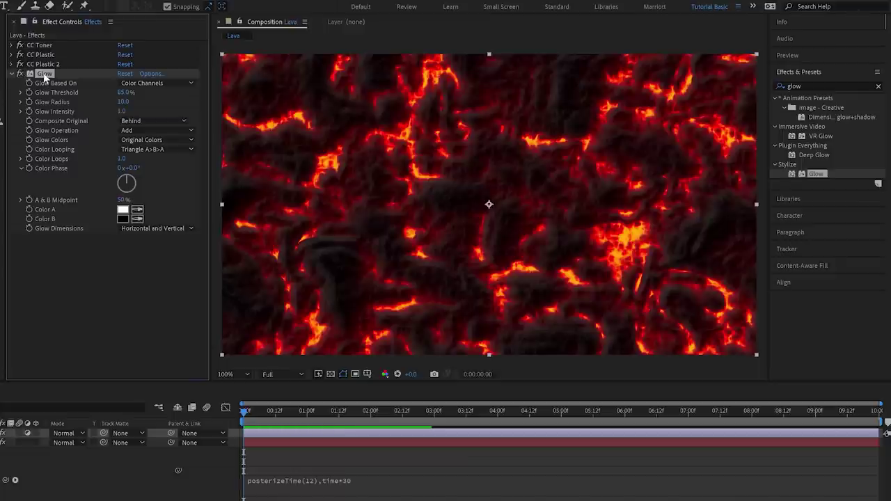
Duplicate Glow, giving Glow 2 radius 75 and Glow 3 radius 300 with intensity 0.5.
{"action": "key", "text": "ctrl+d"}
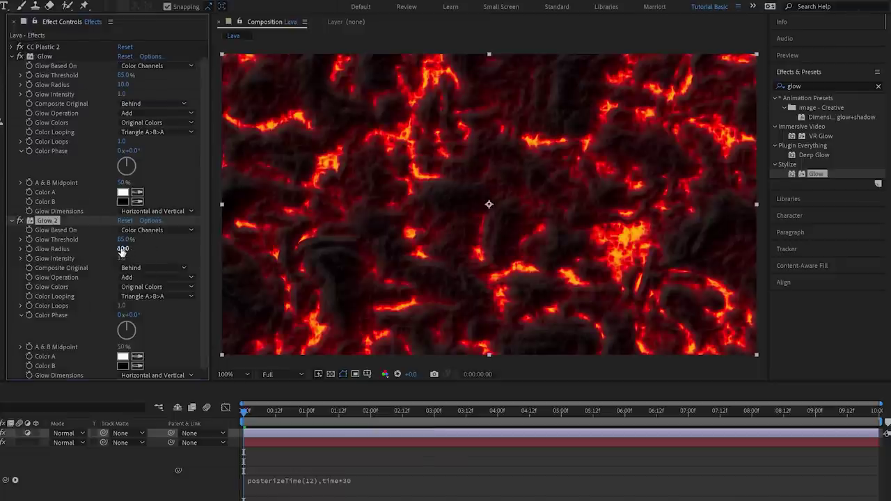
{"action": "left_click_drag", "start_coordinate": [122, 251], "coordinate": [135, 248]}
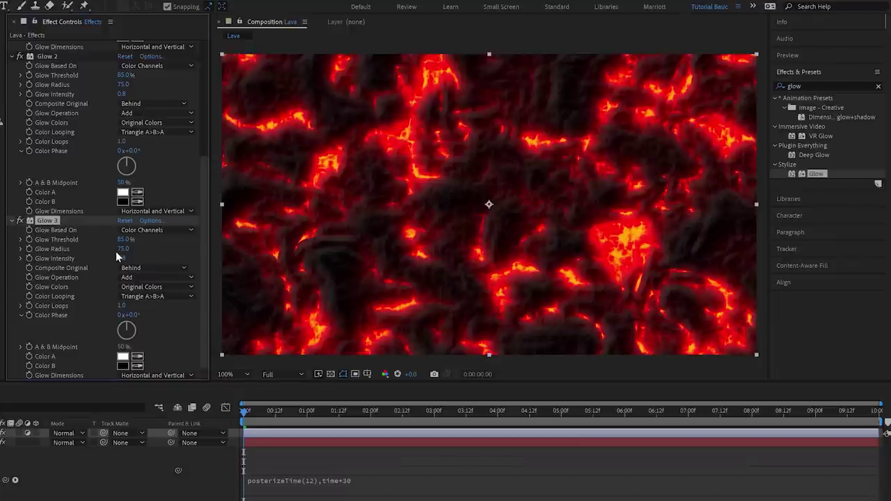
{"action": "left_click_drag", "start_coordinate": [123, 248], "coordinate": [164, 248]}
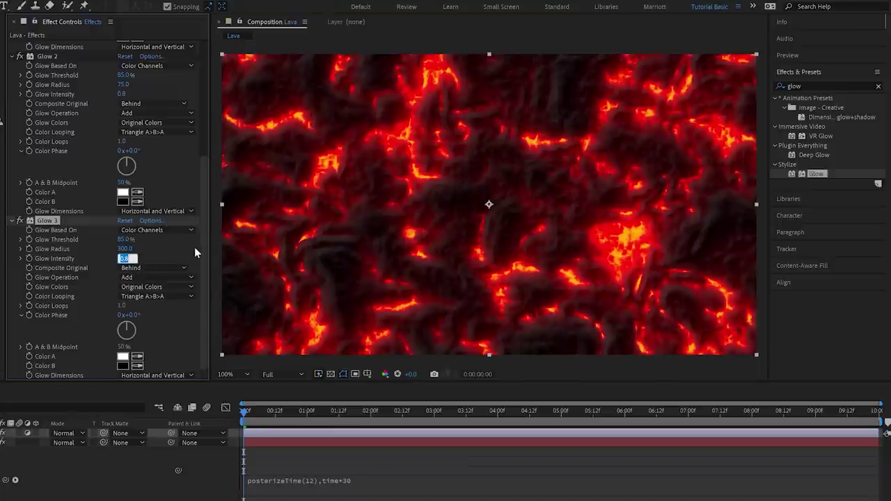
{"action": "type", "text": "0"}
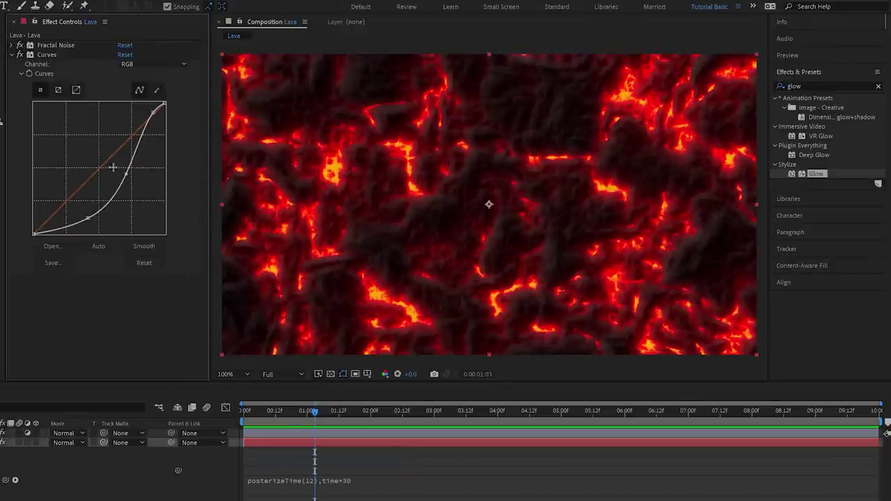
Nudge the lava curve and cycle Fractal Noise type through Rocky, Subscale and Swirly.
{"action": "left_click_drag", "start_coordinate": [88, 219], "coordinate": [87, 220]}
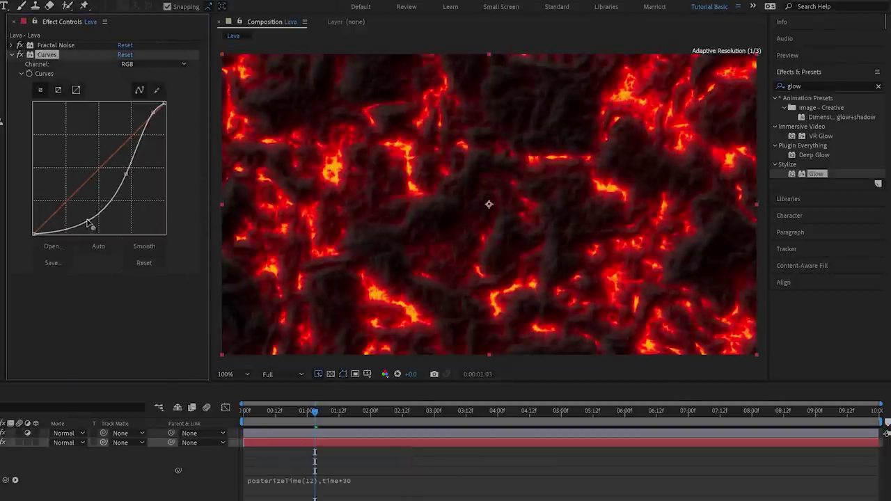
{"action": "left_click", "coordinate": [10, 44]}
{"action": "left_click", "coordinate": [178, 56]}
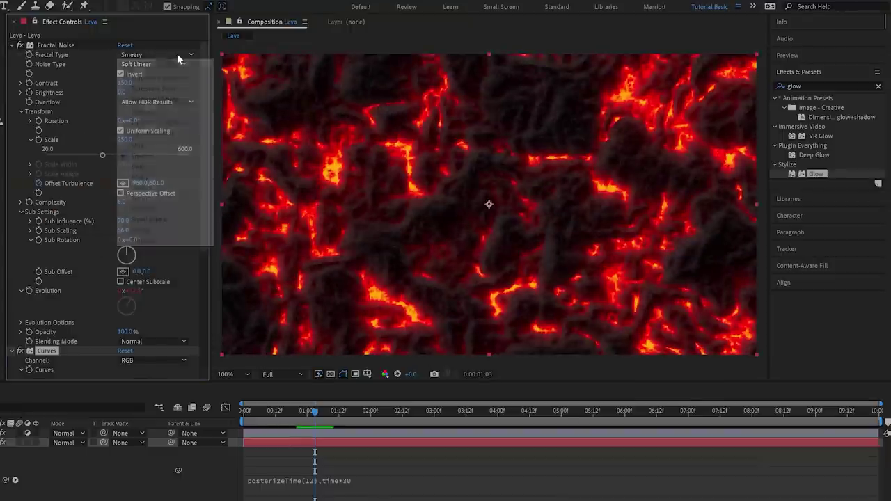
{"action": "left_click", "coordinate": [165, 179]}
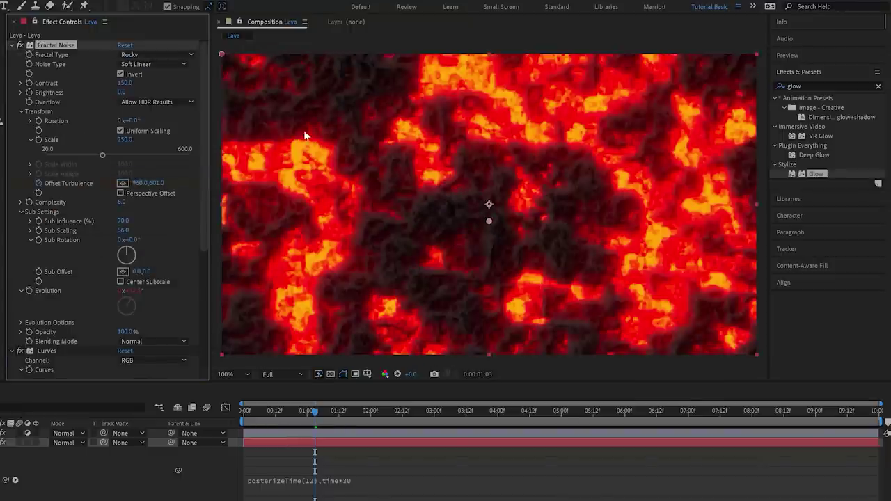
{"action": "key", "text": "space"}
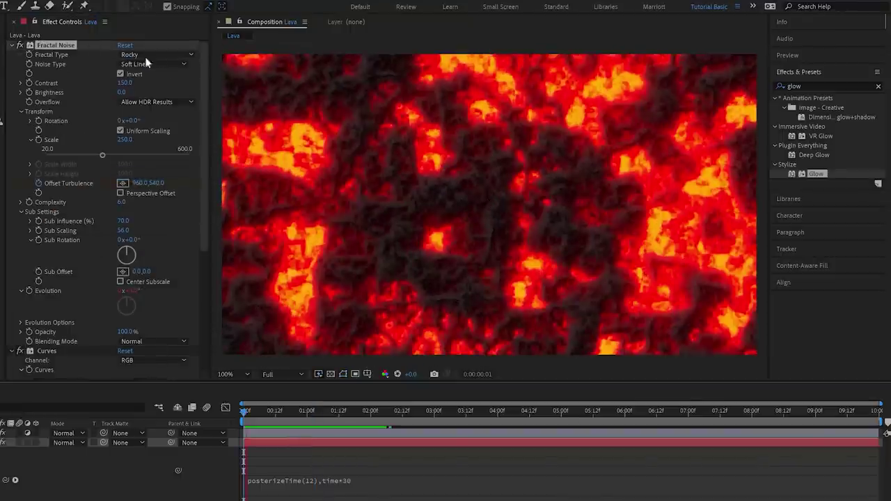
{"action": "left_click", "coordinate": [171, 54]}
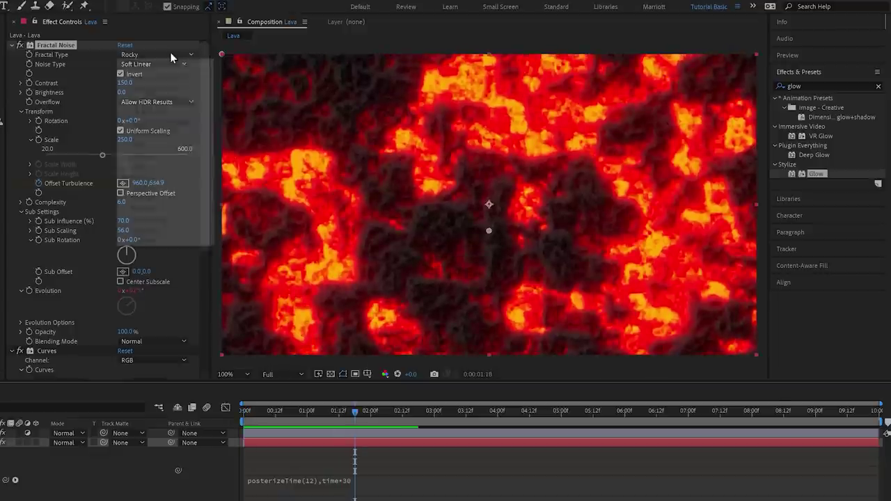
{"action": "left_click", "coordinate": [174, 54]}
{"action": "left_click", "coordinate": [150, 228]}
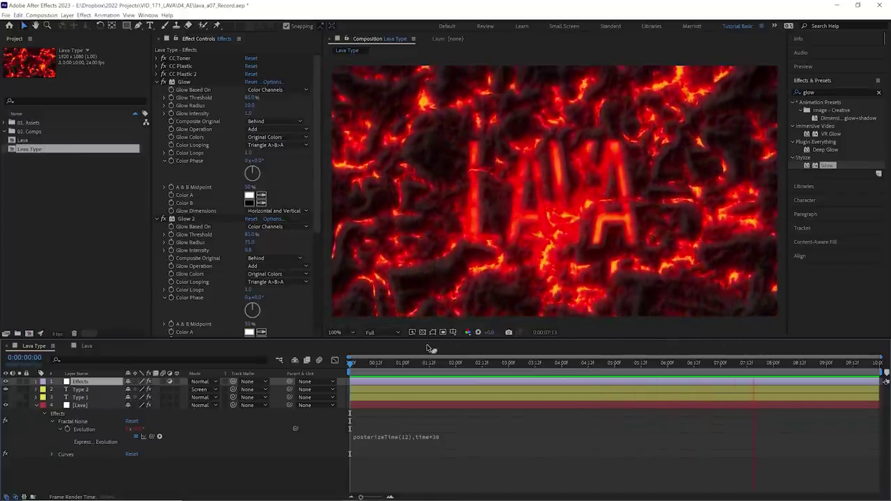
Show Type 1, toggle Invert on its Fractal Noise 2 on then off, and preview.
{"action": "left_click", "coordinate": [80, 397]}
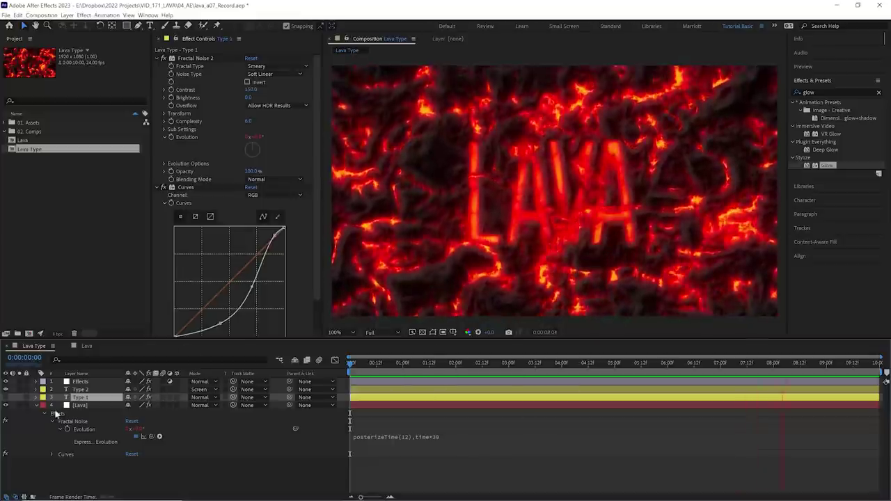
{"action": "left_click", "coordinate": [5, 397]}
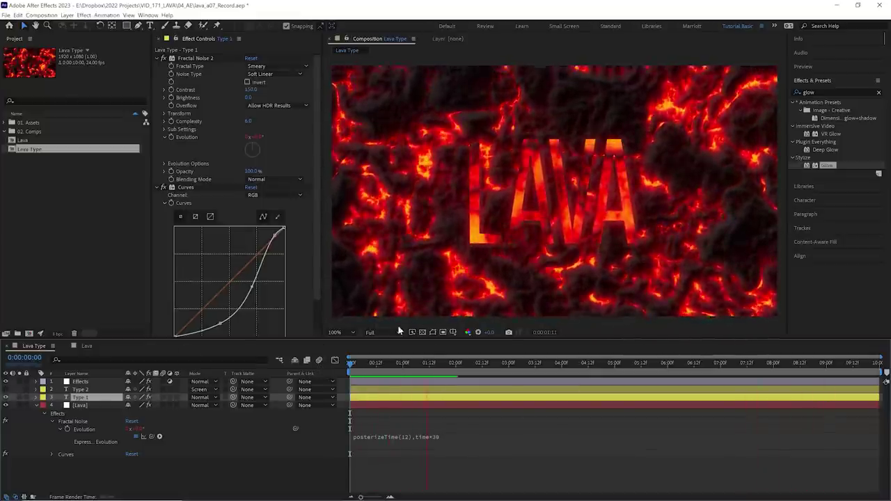
{"action": "left_click", "coordinate": [197, 59]}
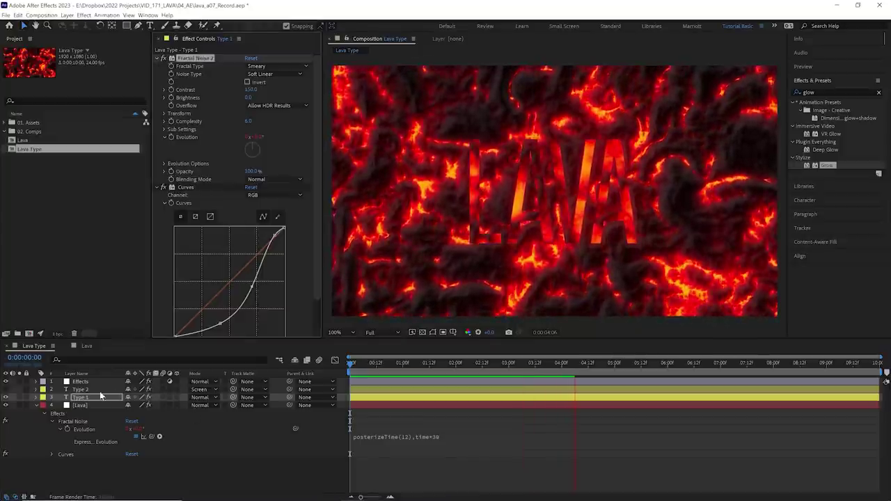
{"action": "left_click", "coordinate": [87, 405]}
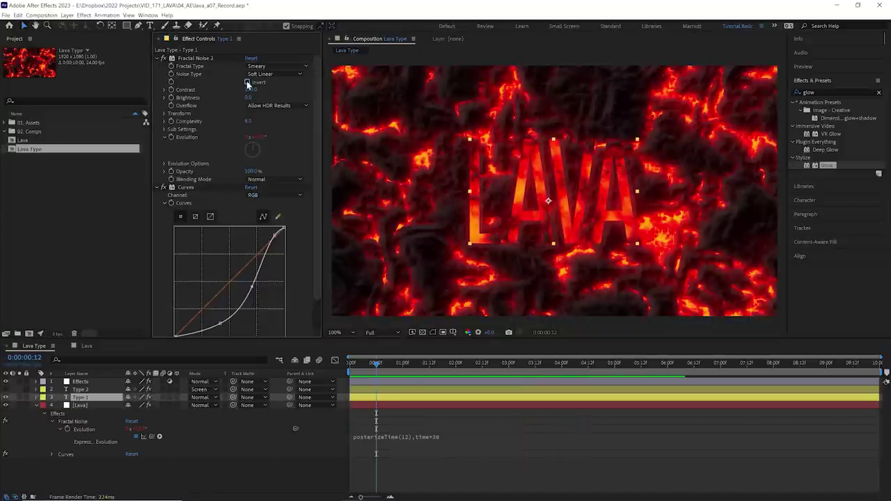
{"action": "left_click", "coordinate": [248, 83]}
{"action": "left_click", "coordinate": [247, 82]}
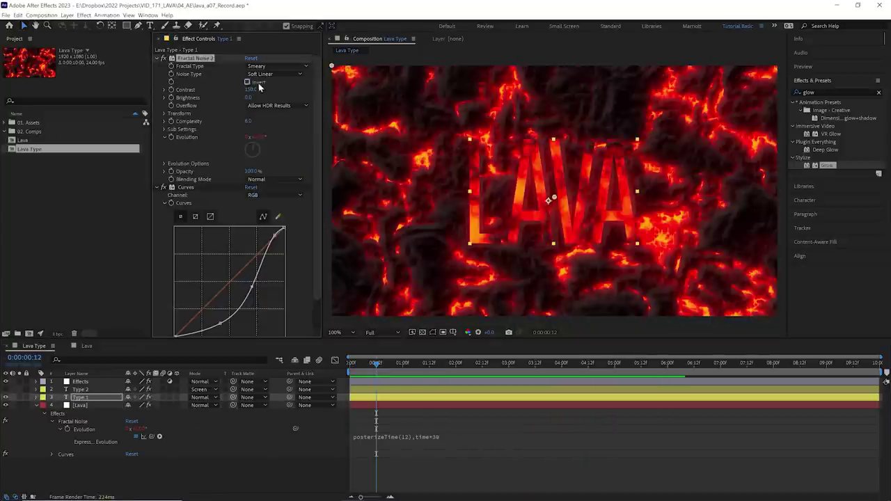
{"action": "key", "text": "space"}
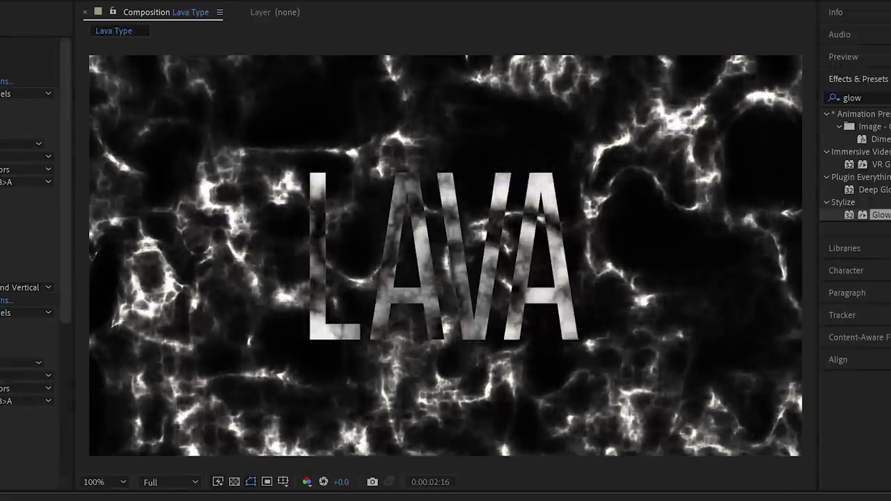
{"action": "left_click_drag", "start_coordinate": [881, 214], "coordinate": [504, 282]}
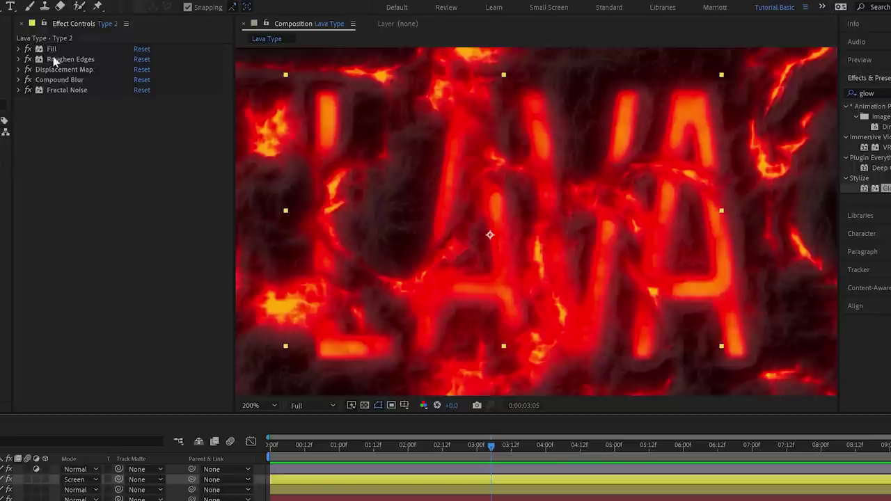
Disable all Type 2 effects, then re-enable Fill, Roughen Edges and Displacement Map.
{"action": "left_click_drag", "start_coordinate": [28, 89], "coordinate": [28, 49]}
{"action": "left_click", "coordinate": [18, 49]}
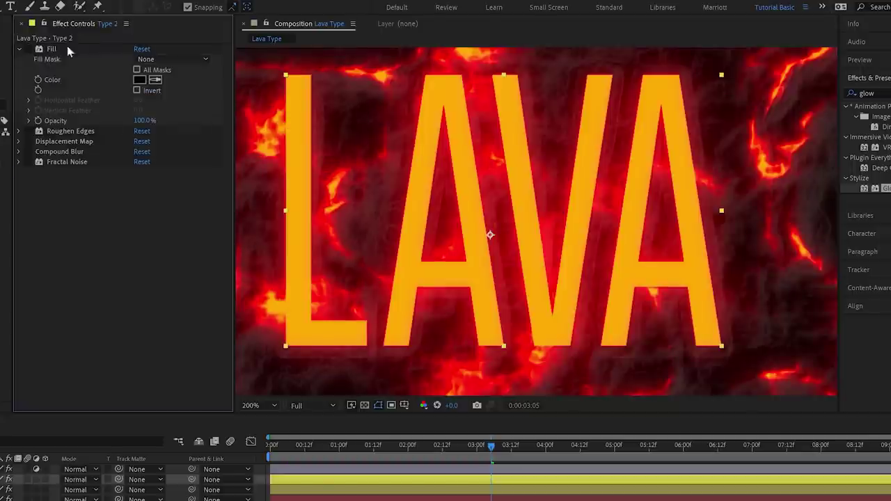
{"action": "left_click", "coordinate": [29, 48]}
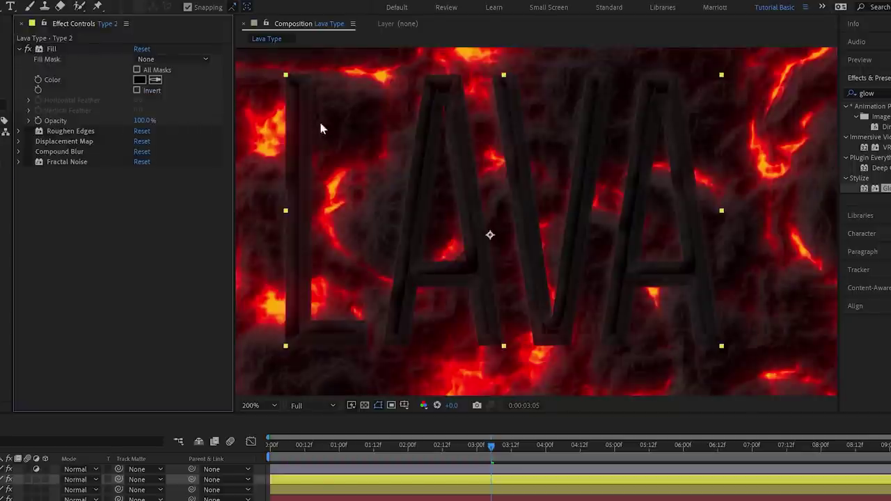
{"action": "left_click", "coordinate": [19, 49]}
{"action": "left_click", "coordinate": [19, 60]}
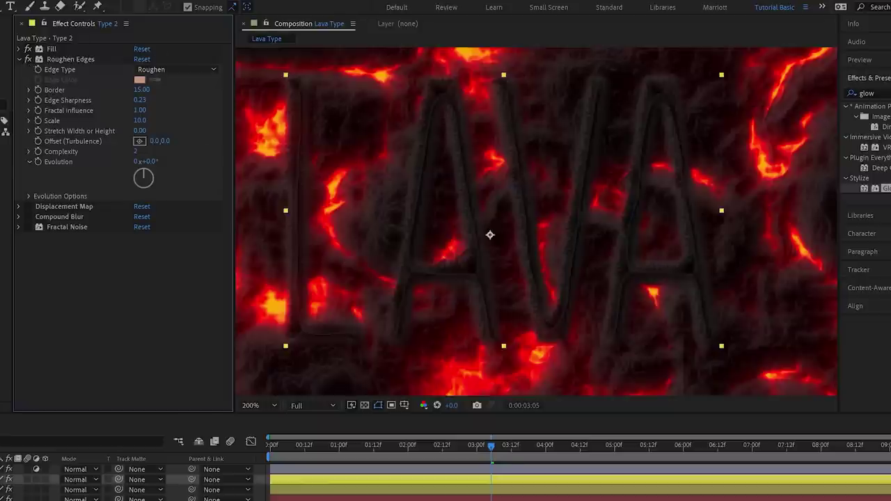
{"action": "left_click", "coordinate": [19, 59]}
{"action": "left_click", "coordinate": [19, 70]}
{"action": "left_click", "coordinate": [29, 69]}
Map displacement from 4. Lava, Effects & Masks, with 52 horizontal and 33 vertical.
{"action": "left_click", "coordinate": [58, 70]}
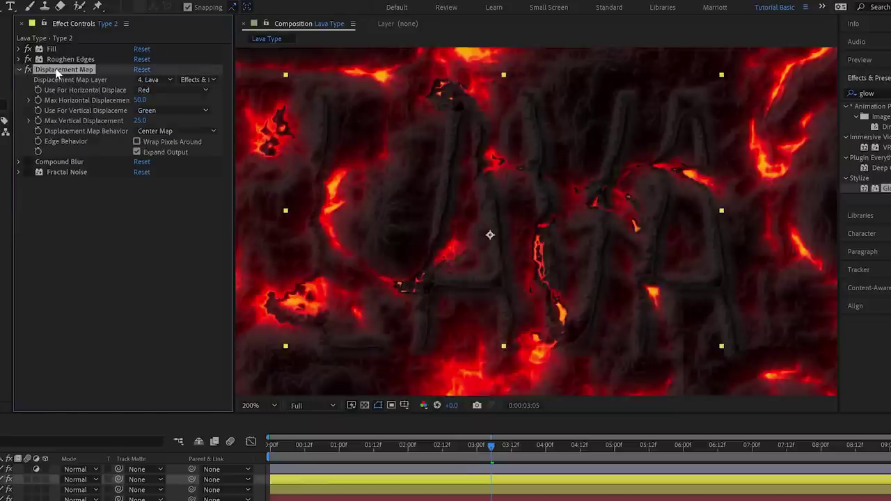
{"action": "left_click", "coordinate": [160, 79]}
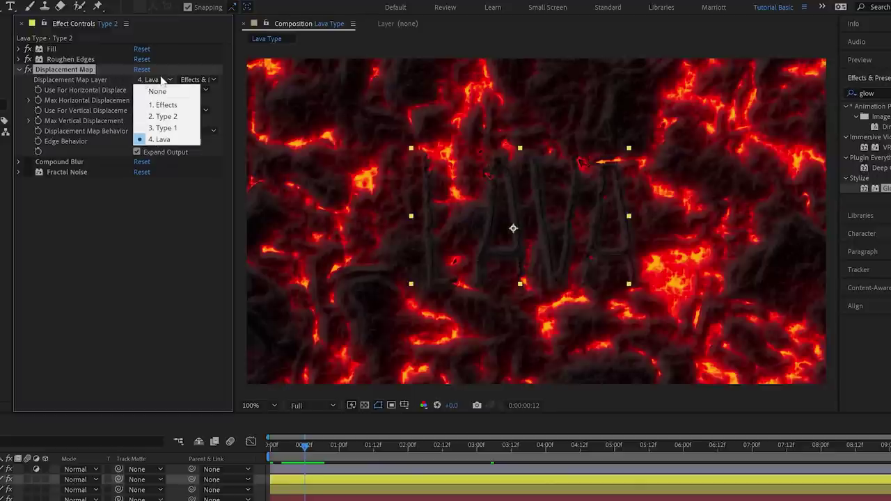
{"action": "left_click", "coordinate": [198, 80]}
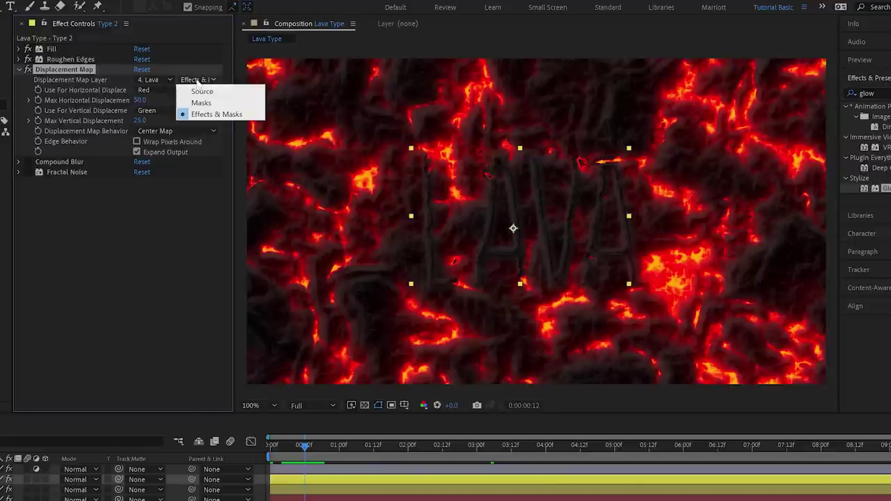
{"action": "left_click", "coordinate": [221, 117]}
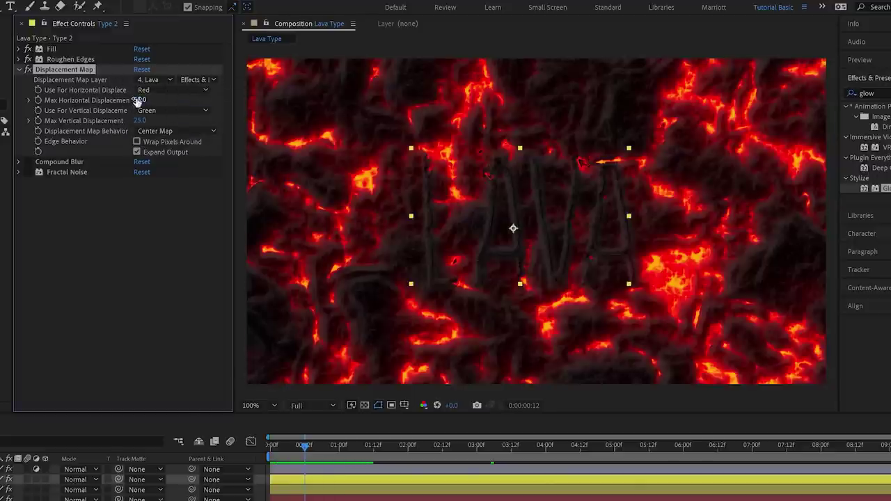
{"action": "mouse_move", "coordinate": [133, 99]}
{"action": "left_mouse_down"}
{"action": "mouse_move", "coordinate": [150, 100]}
{"action": "mouse_move", "coordinate": [164, 117]}
{"action": "mouse_move", "coordinate": [130, 121]}
{"action": "left_mouse_up"}
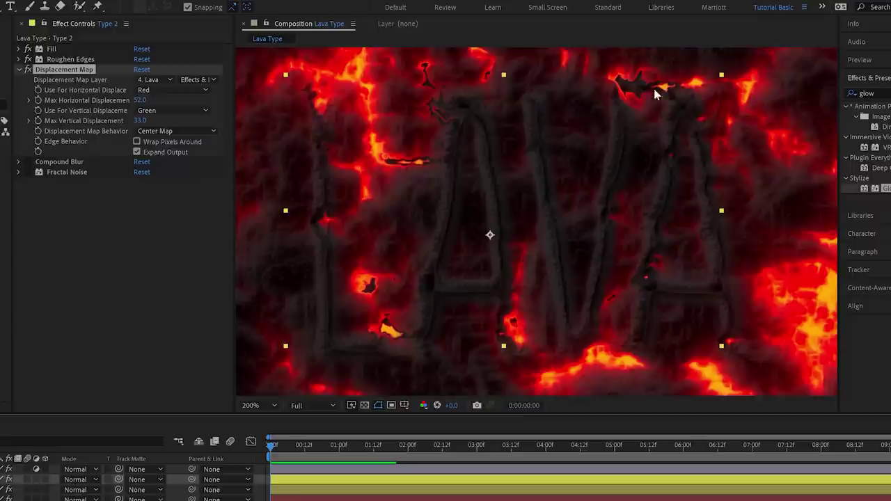
{"action": "left_click", "coordinate": [103, 123]}
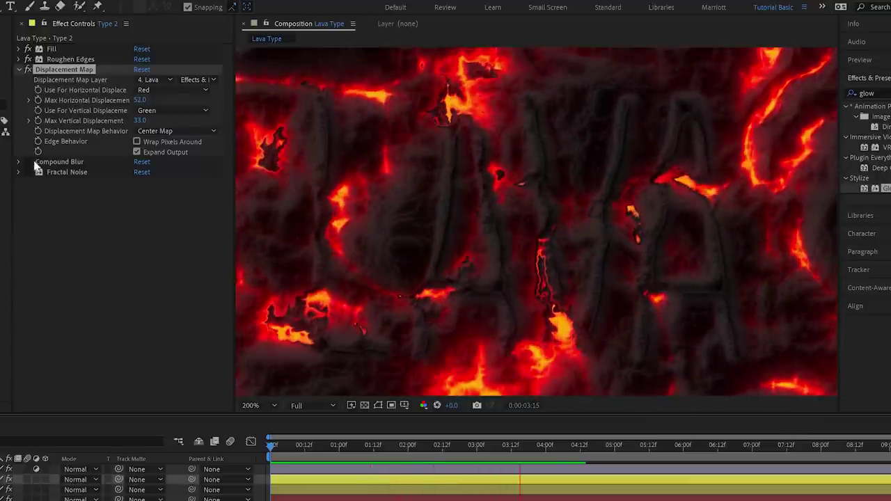
Enable Type 2's Compound Blur from the Lava layer and compare it off and on.
{"action": "left_click", "coordinate": [31, 163]}
{"action": "left_click", "coordinate": [28, 162]}
{"action": "left_click", "coordinate": [18, 162]}
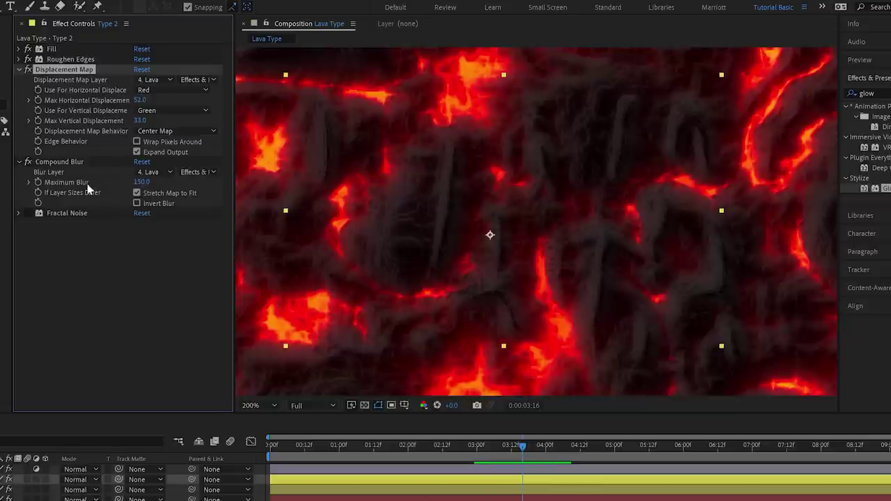
{"action": "left_click", "coordinate": [28, 162]}
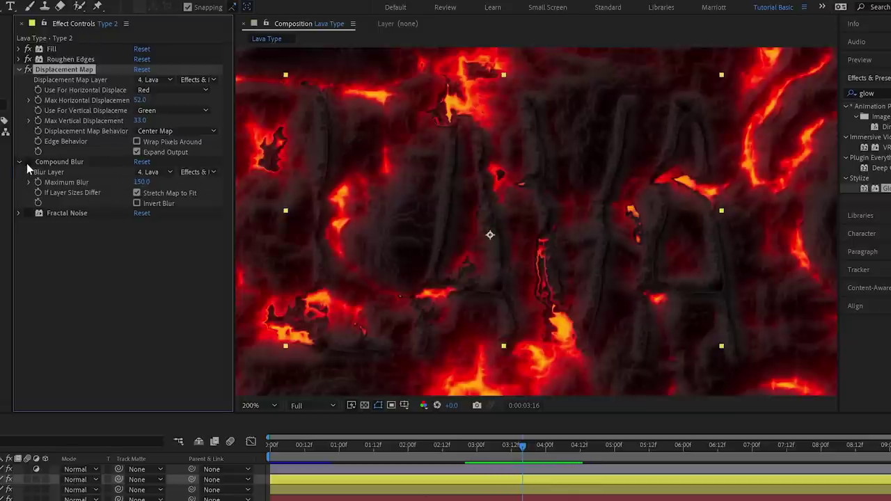
{"action": "left_click", "coordinate": [28, 162]}
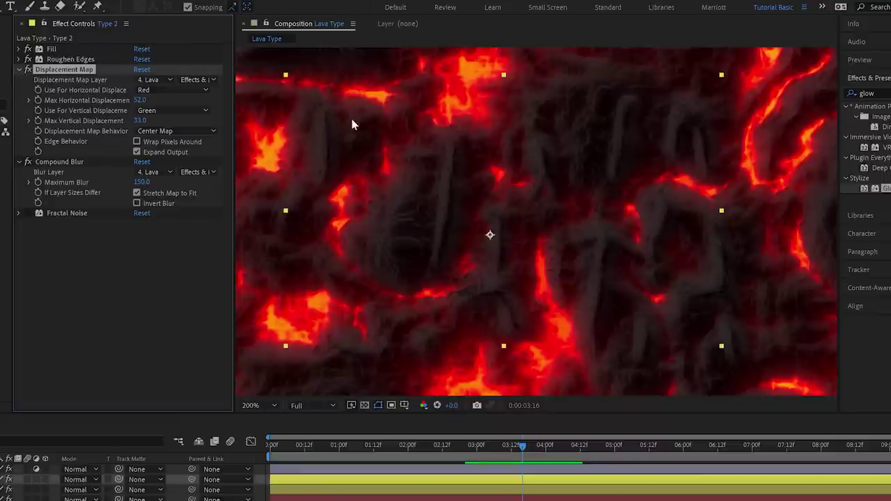
{"action": "left_click", "coordinate": [26, 162]}
Expand Type 2's Fractal Noise, toggle Invert, and switch the noise off to reveal LAVA.
{"action": "left_click", "coordinate": [76, 213]}
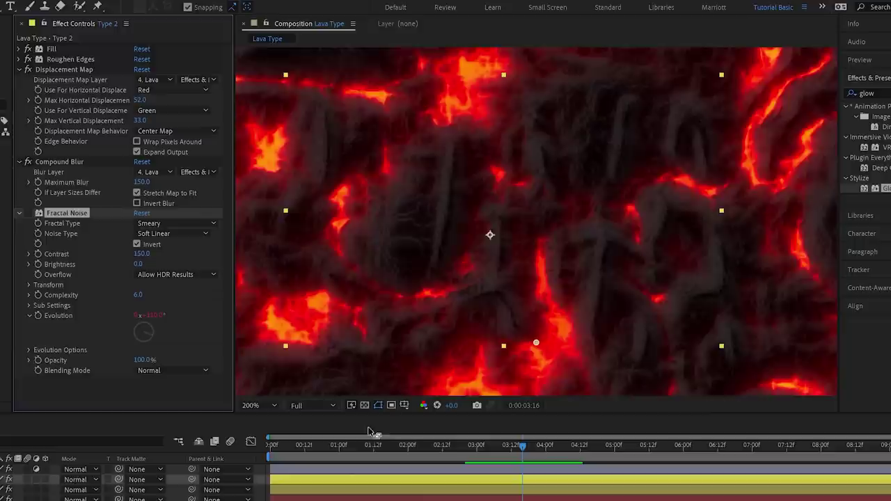
{"action": "left_click", "coordinate": [28, 213]}
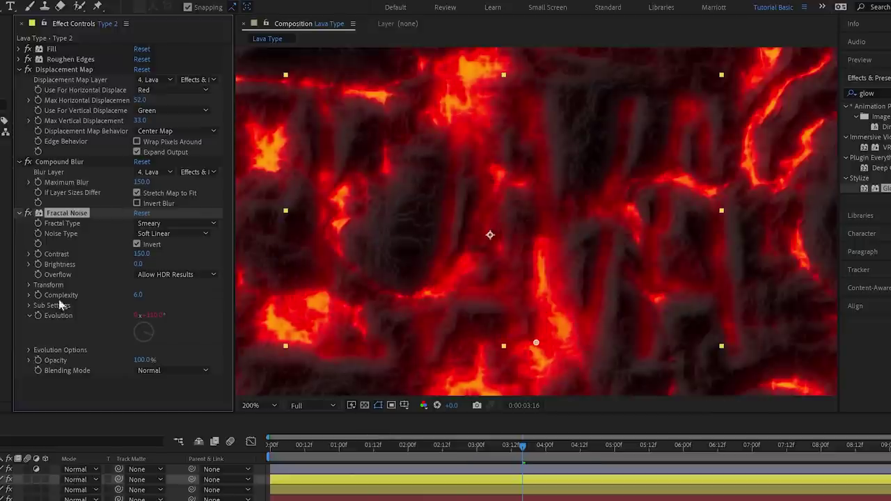
{"action": "left_click", "coordinate": [27, 214]}
{"action": "left_click", "coordinate": [138, 245]}
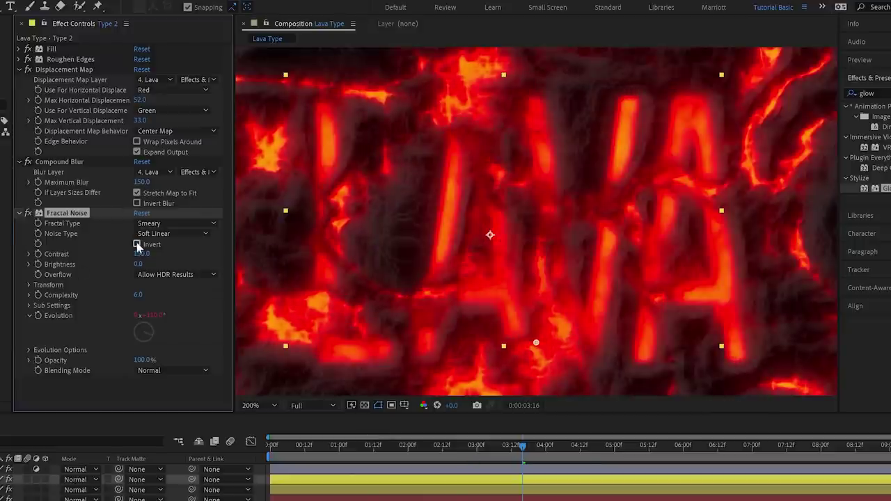
{"action": "left_click", "coordinate": [137, 244]}
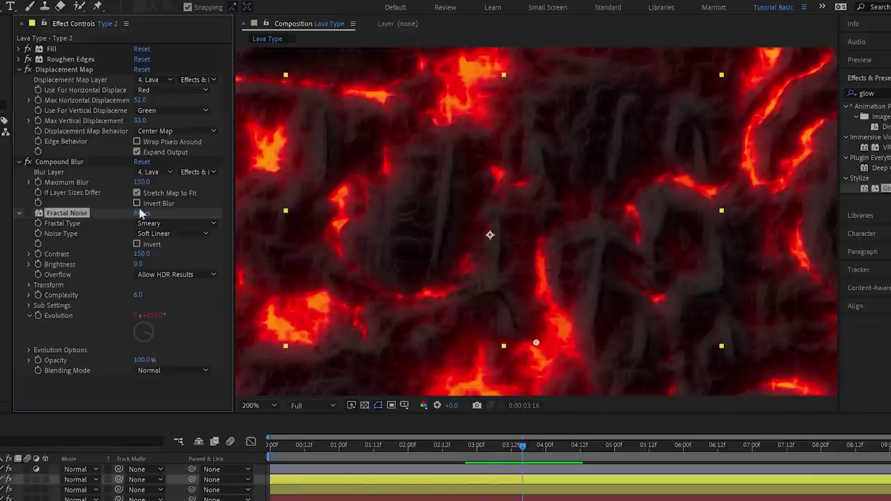
{"action": "left_click", "coordinate": [28, 213]}
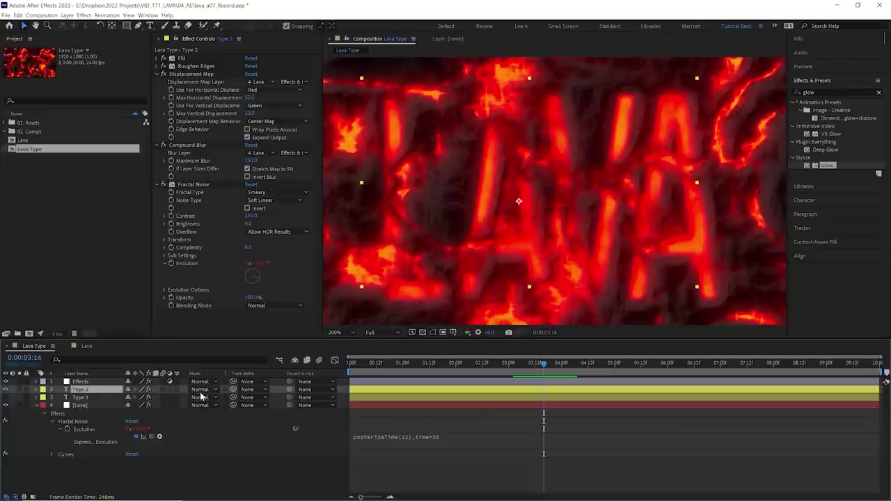
Set Type 2's blend mode to Screen and retype the text as MAGMA.
{"action": "left_click", "coordinate": [201, 390]}
{"action": "left_click", "coordinate": [232, 150]}
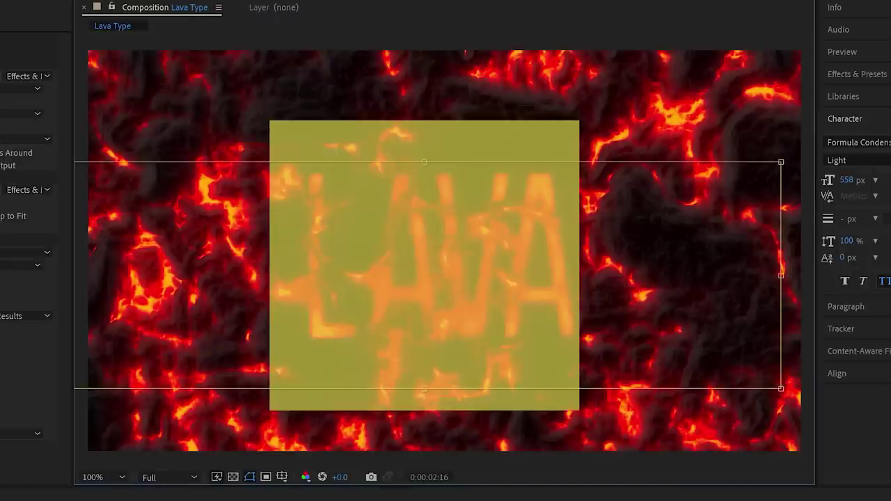
{"action": "type", "text": "MAGMA"}
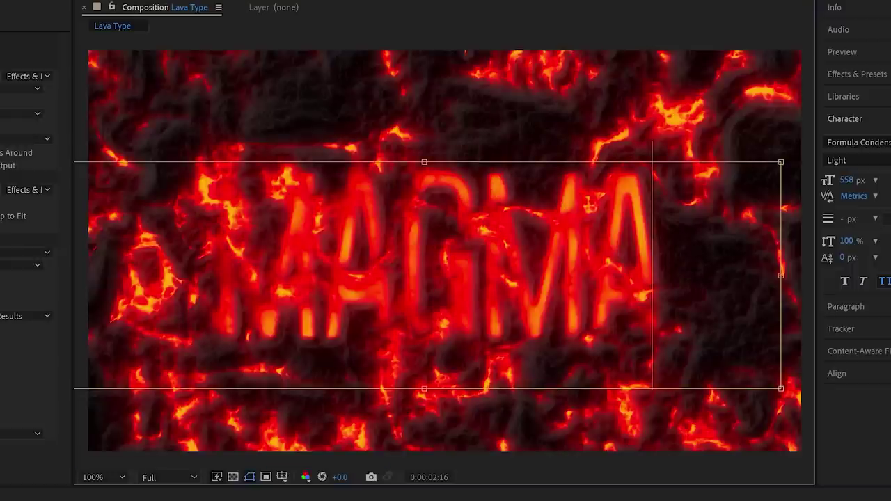
{"action": "key", "text": "Escape"}
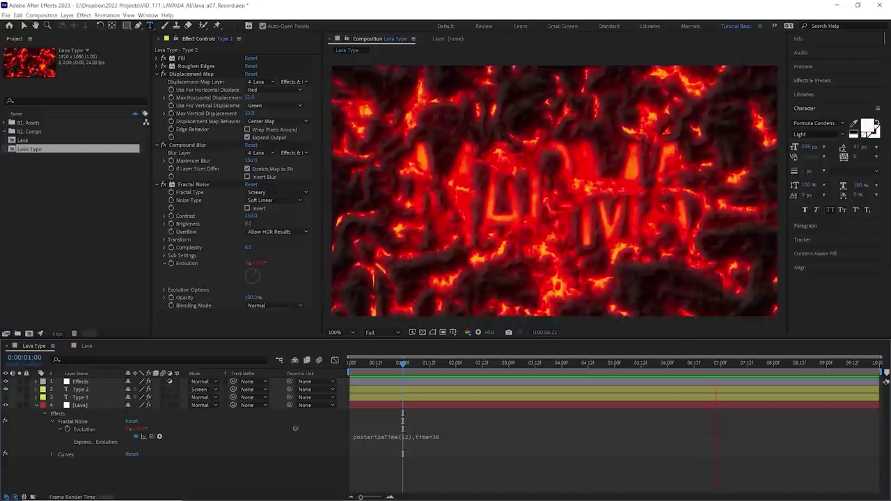